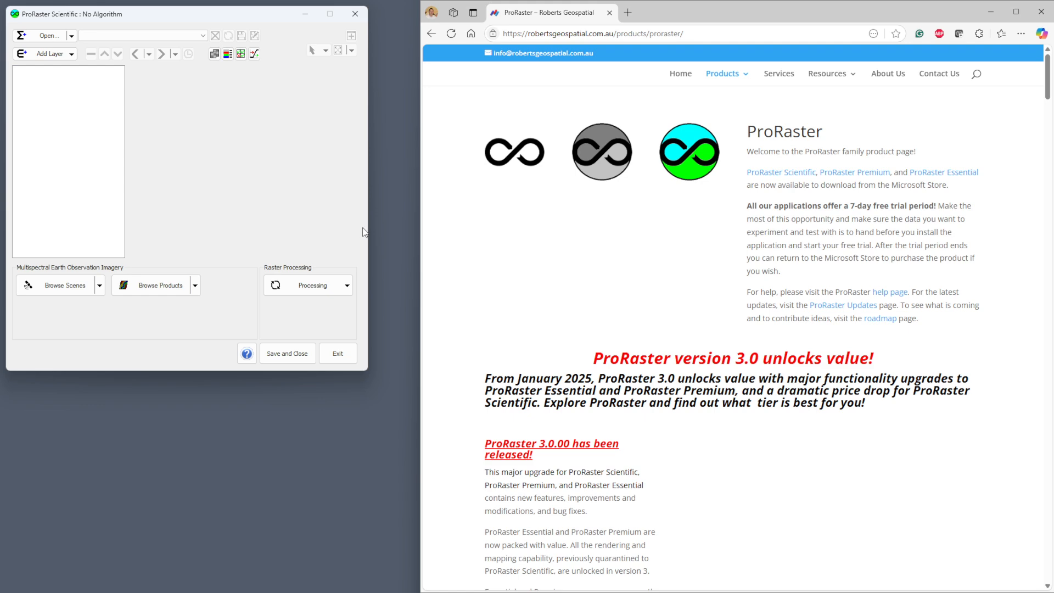
# - Minimize the web browser and open the recent algorithm GlobalDEMDBM.mrd from C:/Temp
pyautogui.click(992, 14)
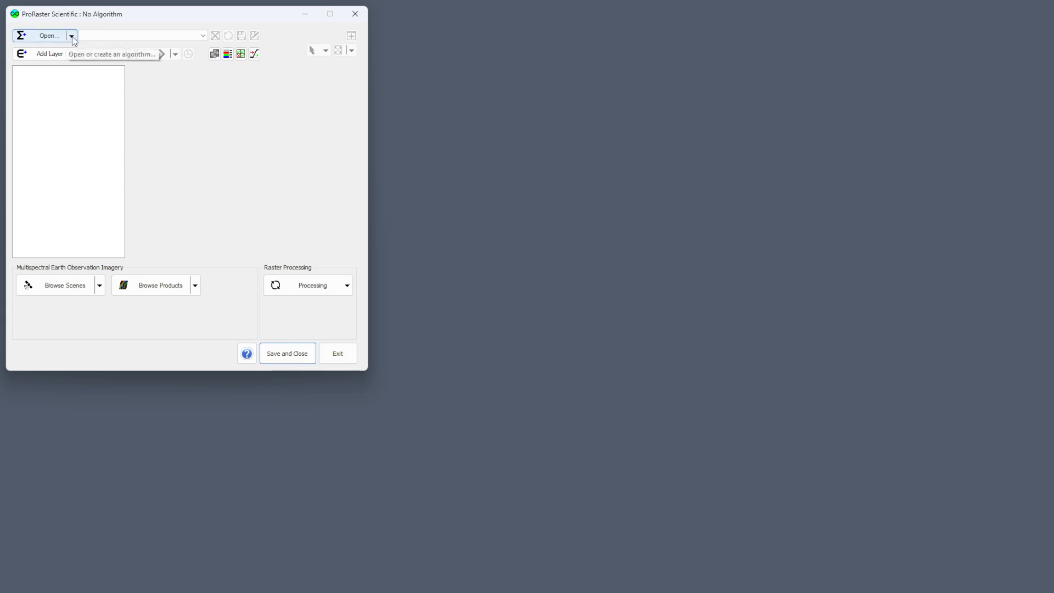
pyautogui.click(72, 36)
pyautogui.click(56, 105)
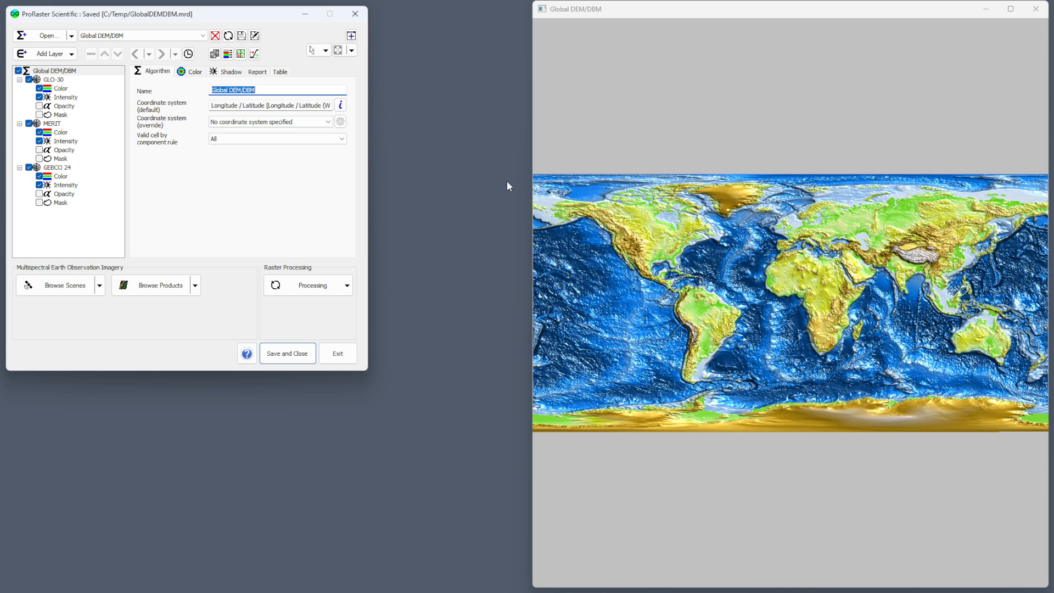
# - Look over the map's profile tools and maximize the Global DEM/DBM map window
pyautogui.rightClick(694, 313)
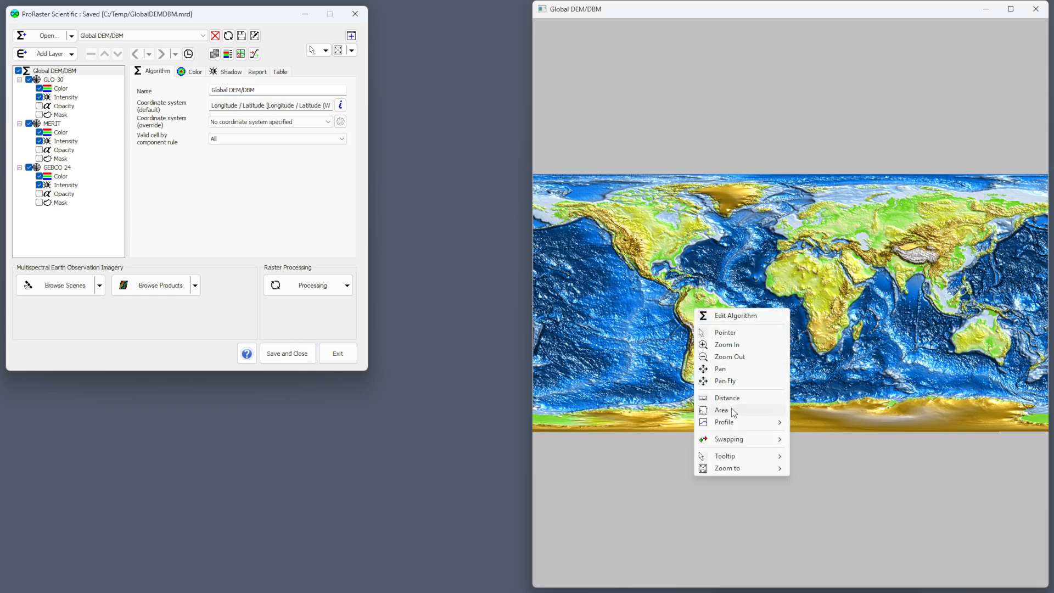
pyautogui.moveTo(736, 426)
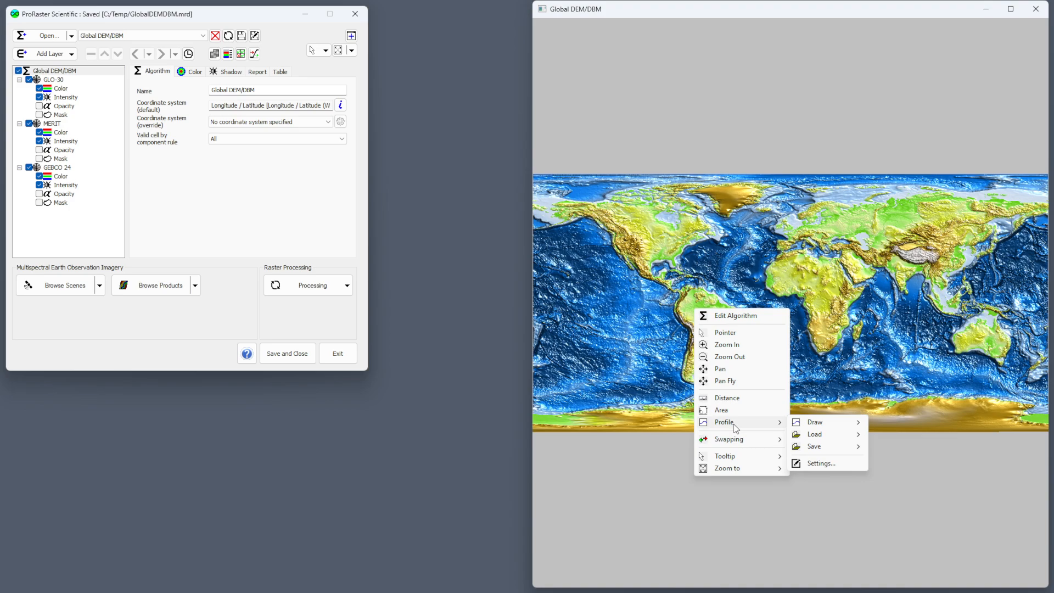
pyautogui.click(741, 11)
pyautogui.doubleClick(750, 9)
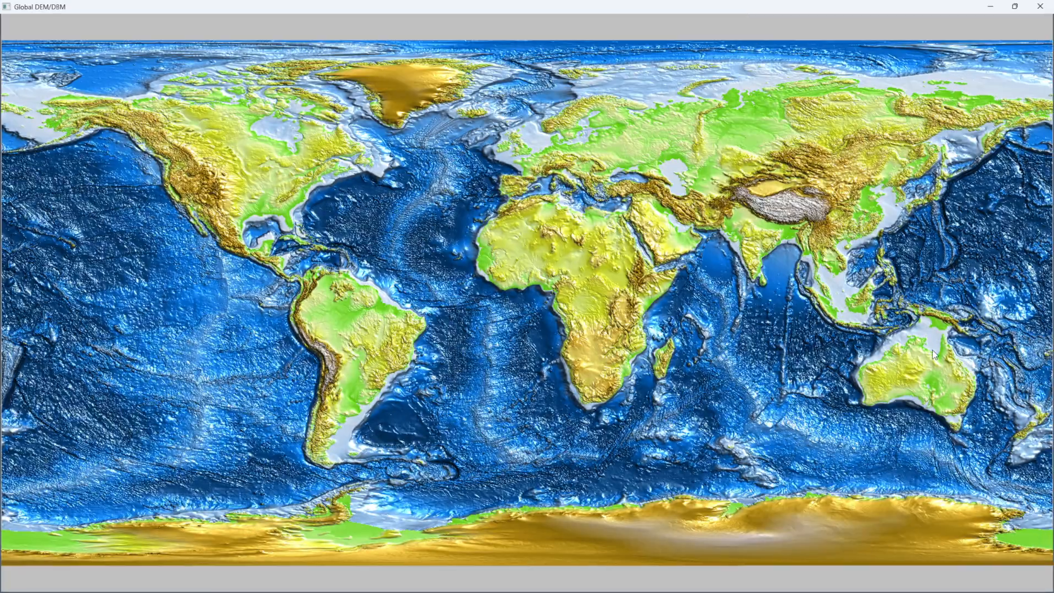
# - Draw an area polygon of about 17.8 square kilometres around the circular crater ring in central Australia
pyautogui.scroll(10, 932, 351)
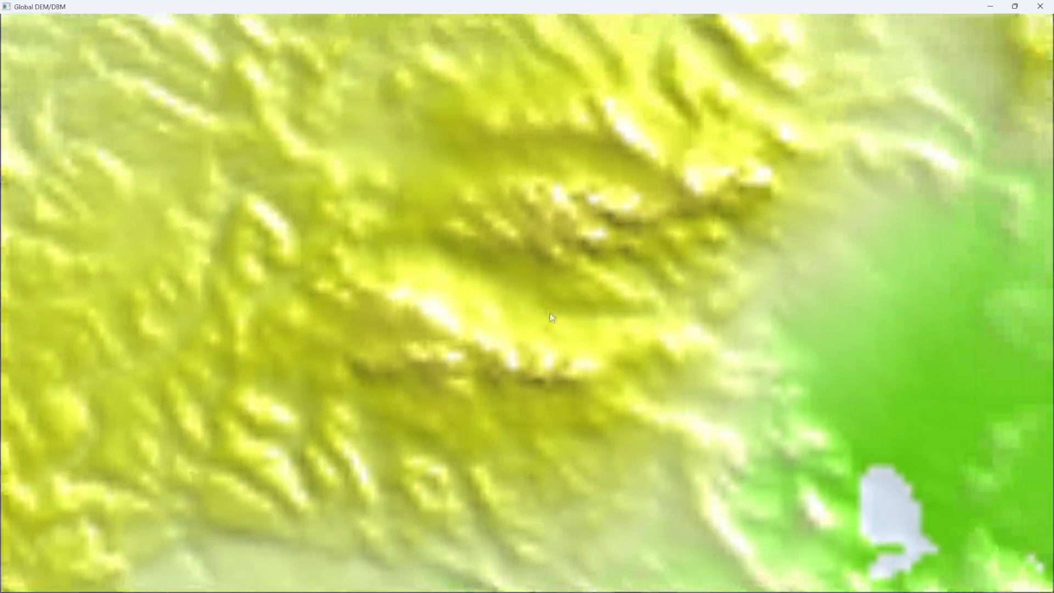
pyautogui.scroll(5, 536, 260)
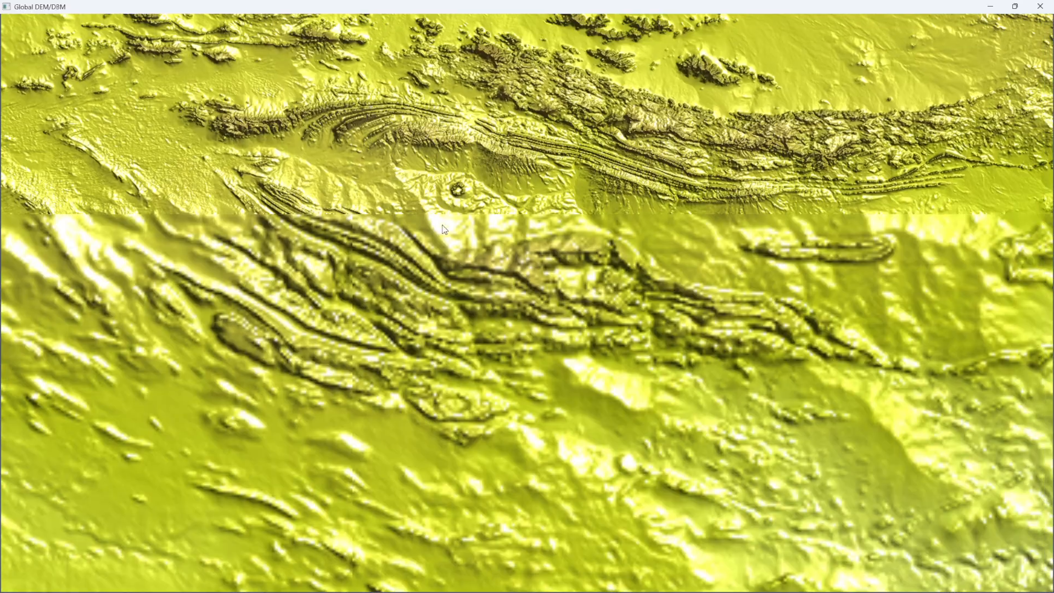
pyautogui.scroll(5, 445, 229)
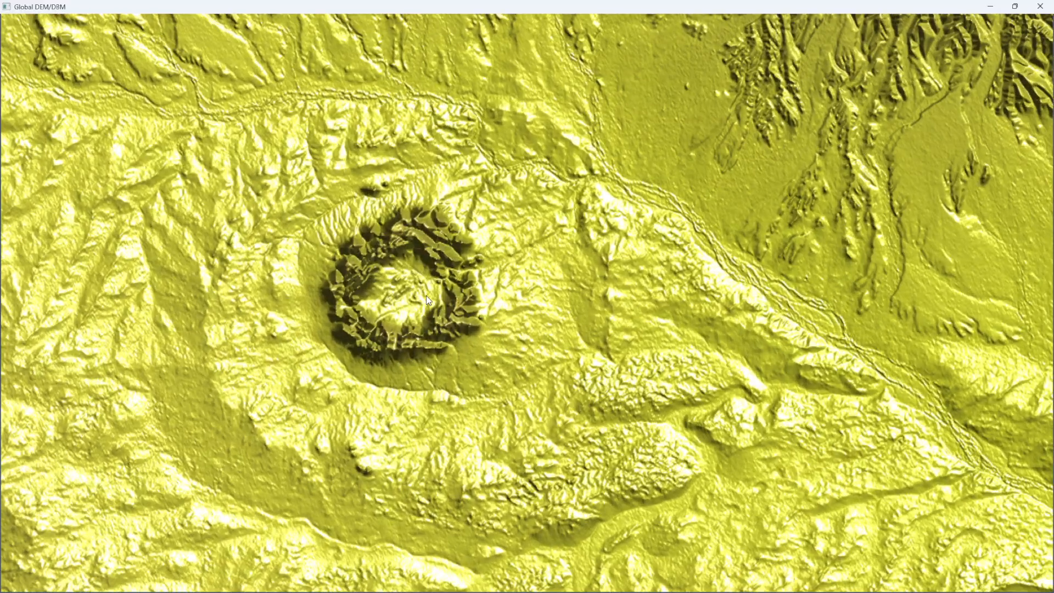
pyautogui.moveTo(428, 300); pyautogui.dragTo(557, 281)
pyautogui.rightClick(543, 240)
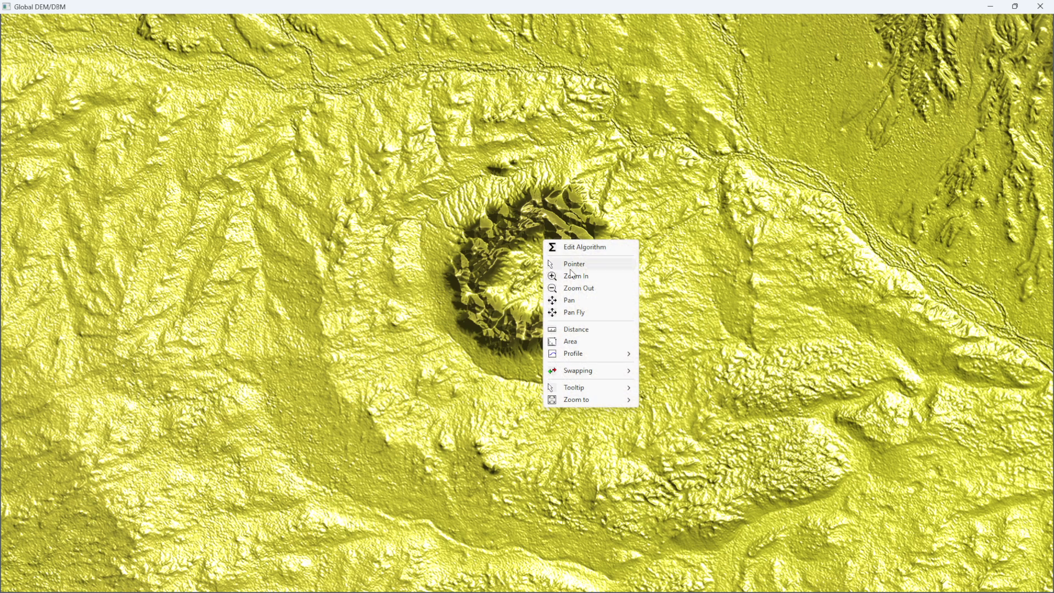
pyautogui.click(582, 340)
pyautogui.click(444, 267)
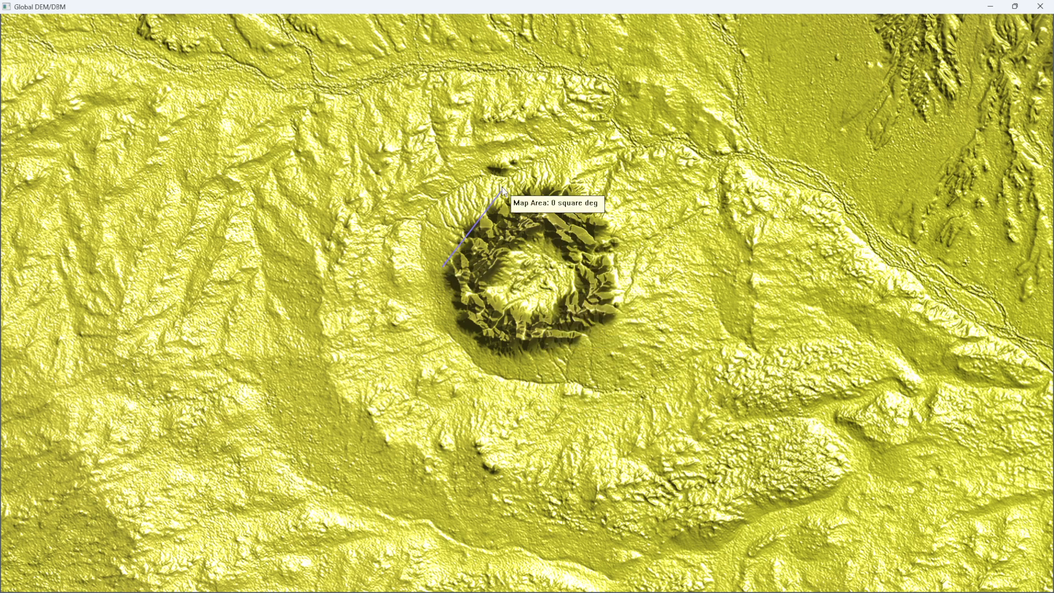
pyautogui.click(501, 192)
pyautogui.click(572, 180)
pyautogui.click(621, 229)
pyautogui.click(617, 263)
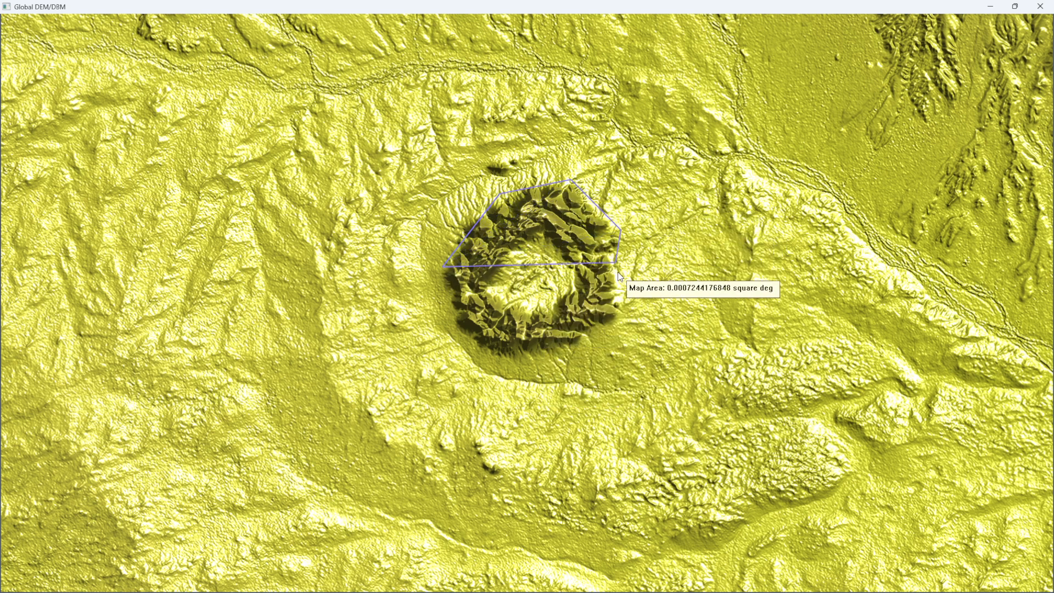
pyautogui.click(623, 319)
pyautogui.click(565, 356)
pyautogui.click(500, 363)
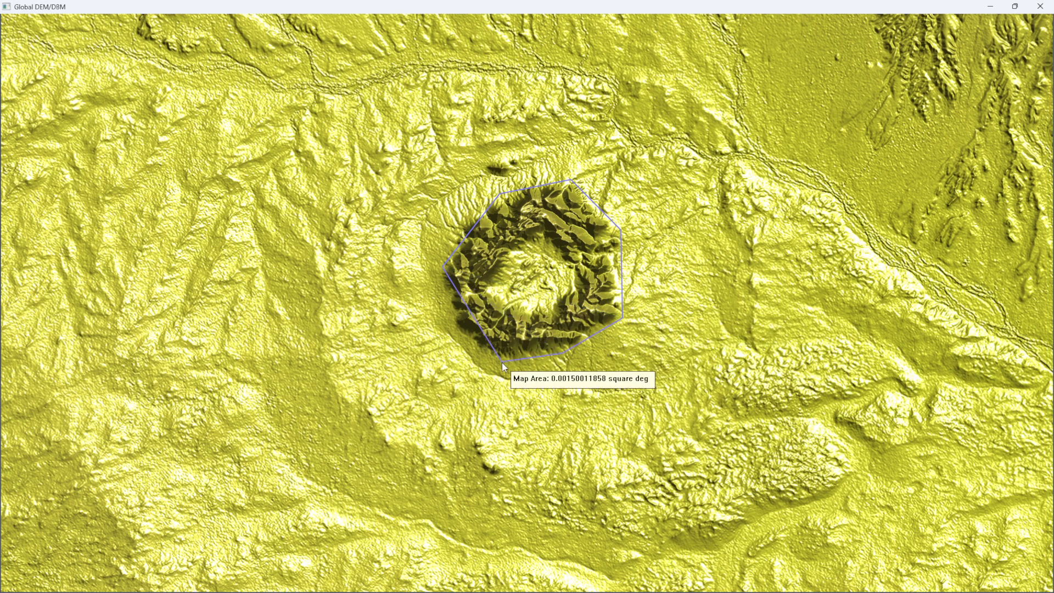
pyautogui.doubleClick(452, 319)
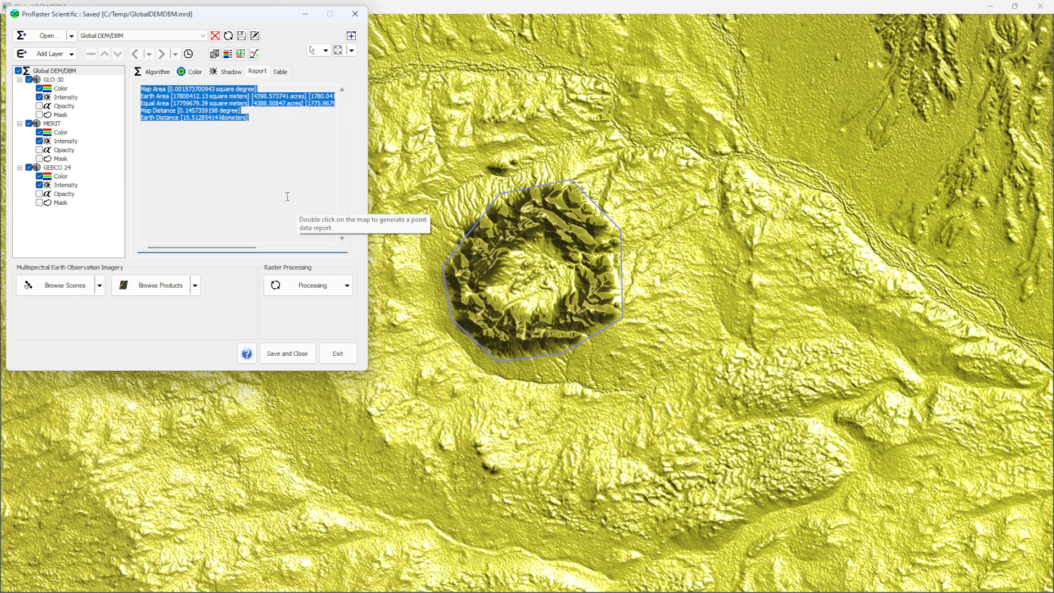
# - Save the drawn area polygon as the MapInfo Pro table CentralAustralia.tab in C:/Temp, replacing the existing file
pyautogui.rightClick(557, 269)
pyautogui.moveTo(591, 368)
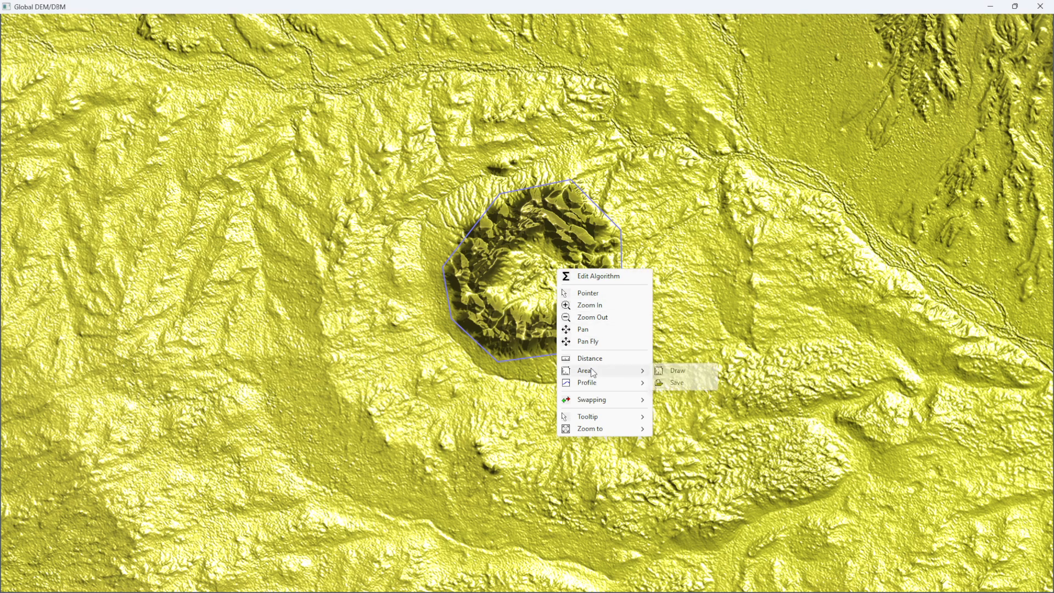
pyautogui.click(683, 383)
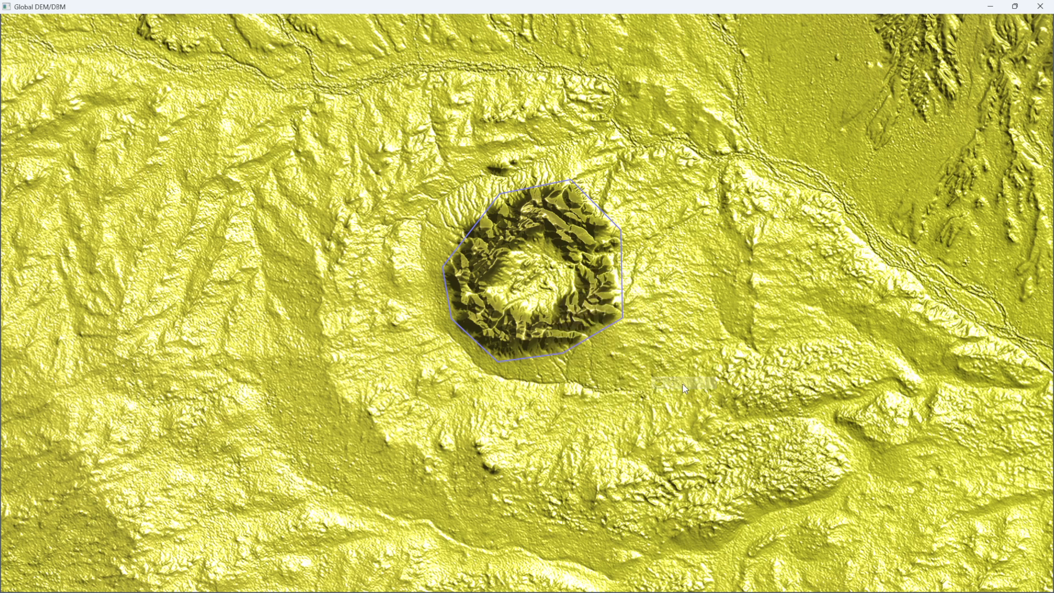
pyautogui.doubleClick(196, 122)
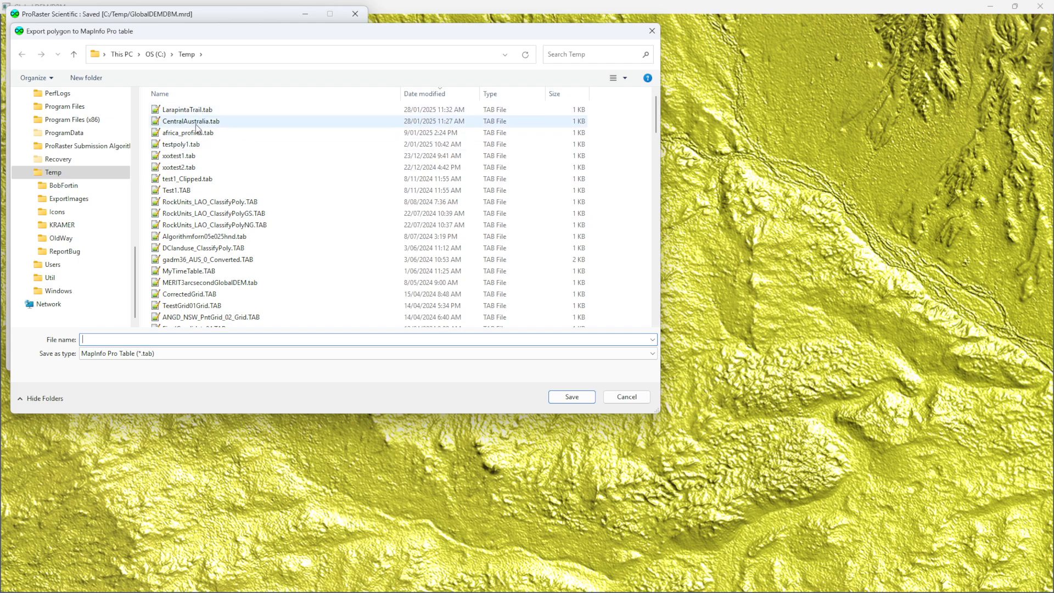
pyautogui.click(554, 303)
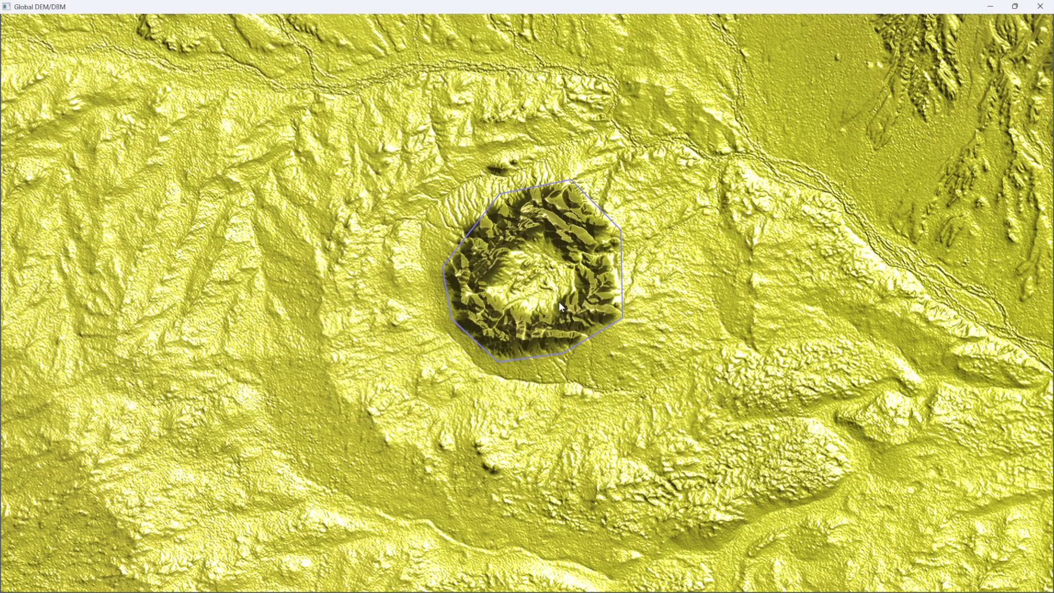
# - Start a Clip To Polygon operation from the algorithm editor with Gebco2024_DEM as the source raster
pyautogui.rightClick(677, 284)
pyautogui.click(706, 295)
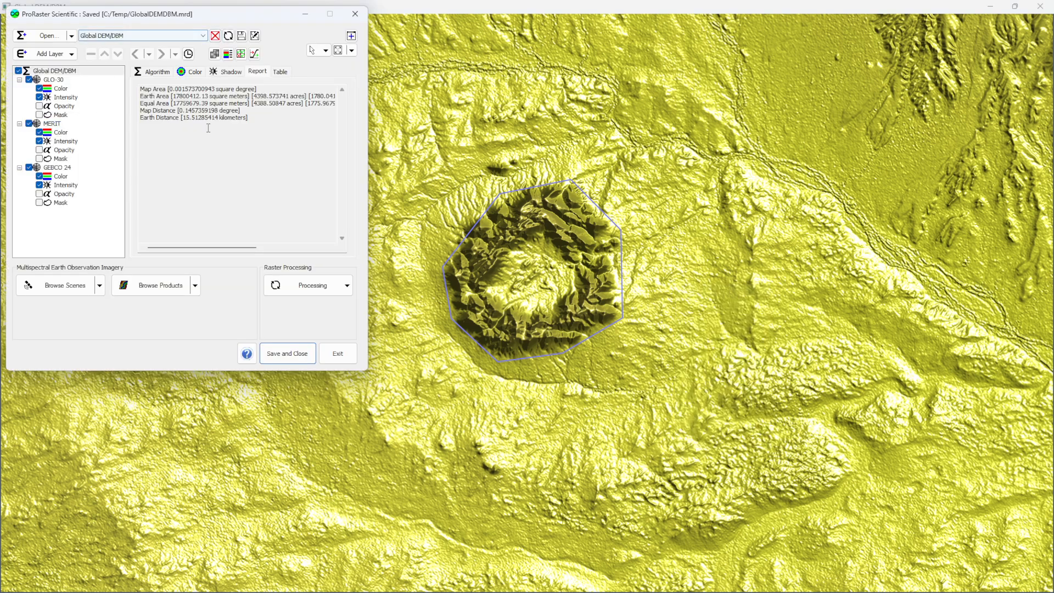
pyautogui.click(345, 284)
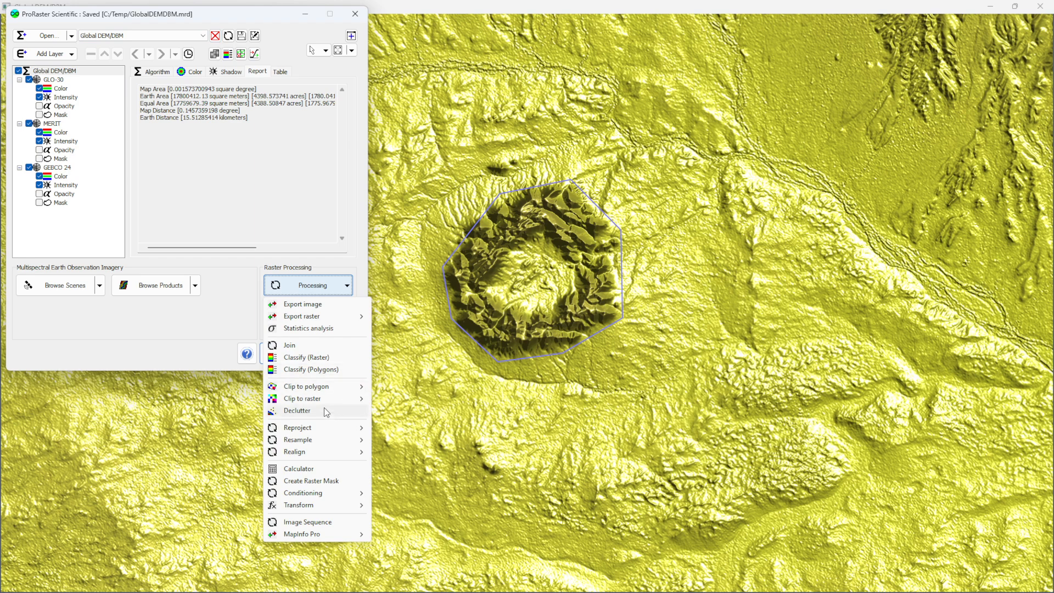
pyautogui.moveTo(314, 389)
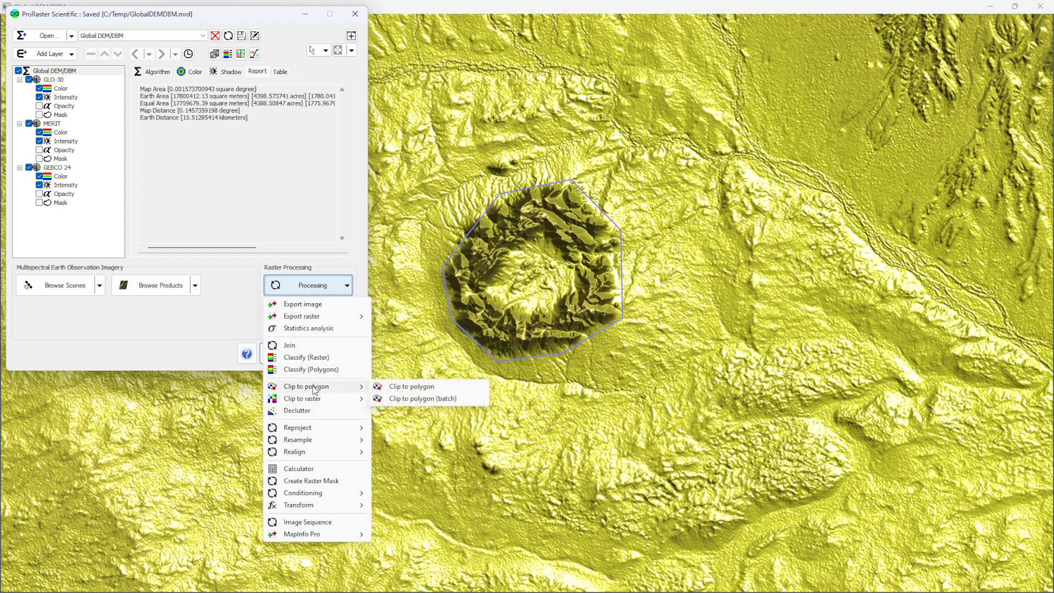
pyautogui.click(406, 388)
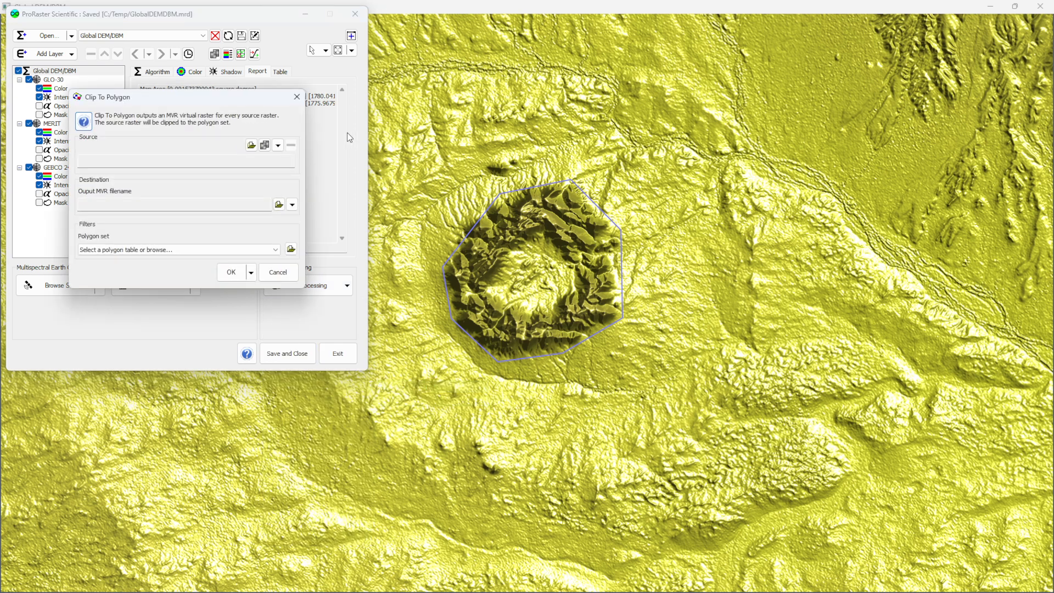
pyautogui.click(278, 158)
pyautogui.click(262, 147)
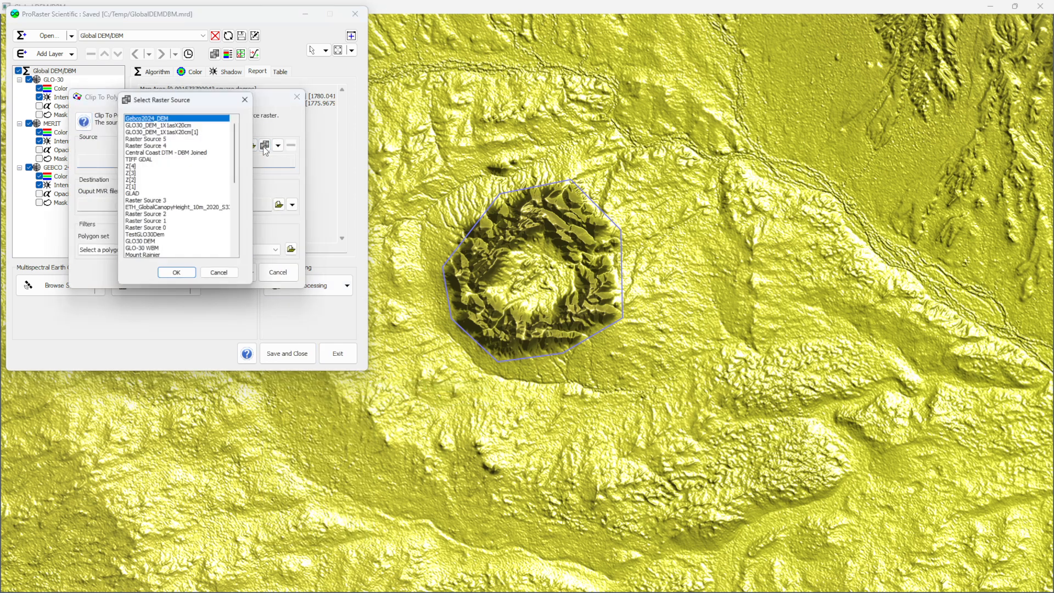
pyautogui.click(155, 117)
pyautogui.click(155, 119)
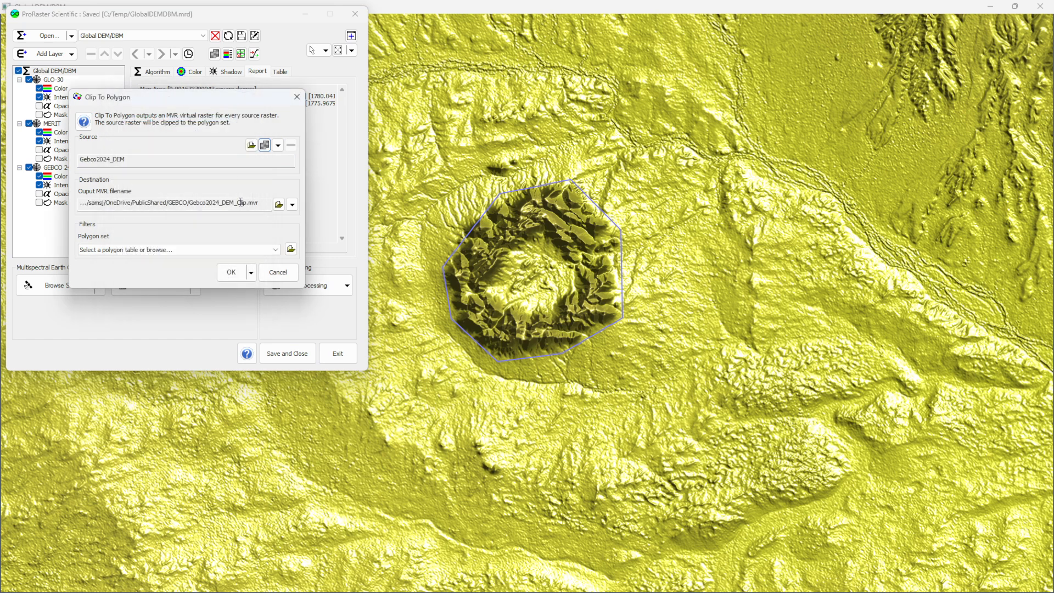
# - Set the polygon set to C:/Temp/CentralAustralia.tab and the output to C:/Temp/Gebco2024_DEM_Clip.mvr, and run the clip
pyautogui.click(263, 249)
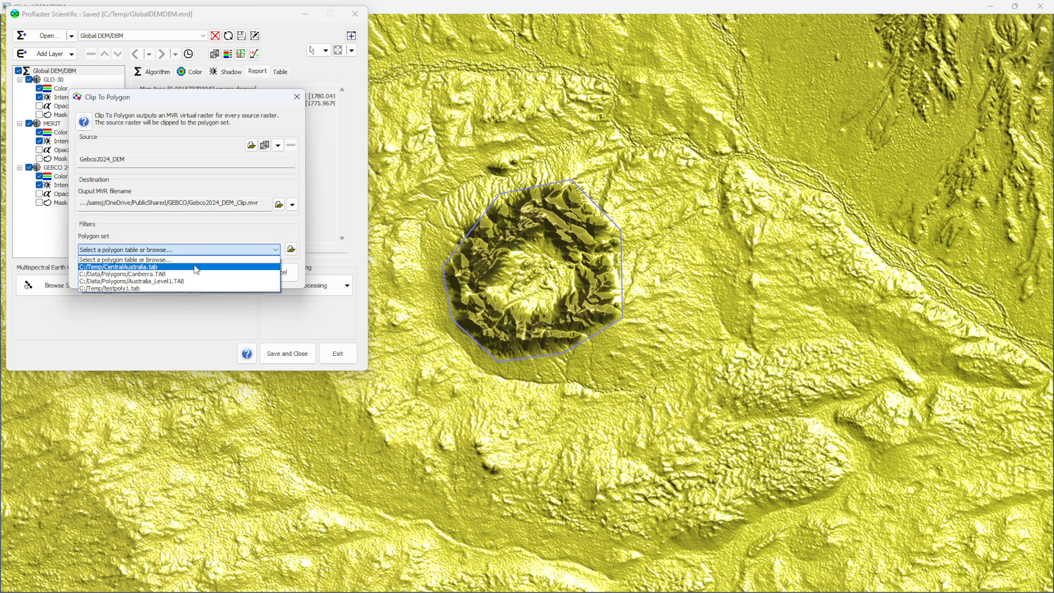
pyautogui.click(195, 268)
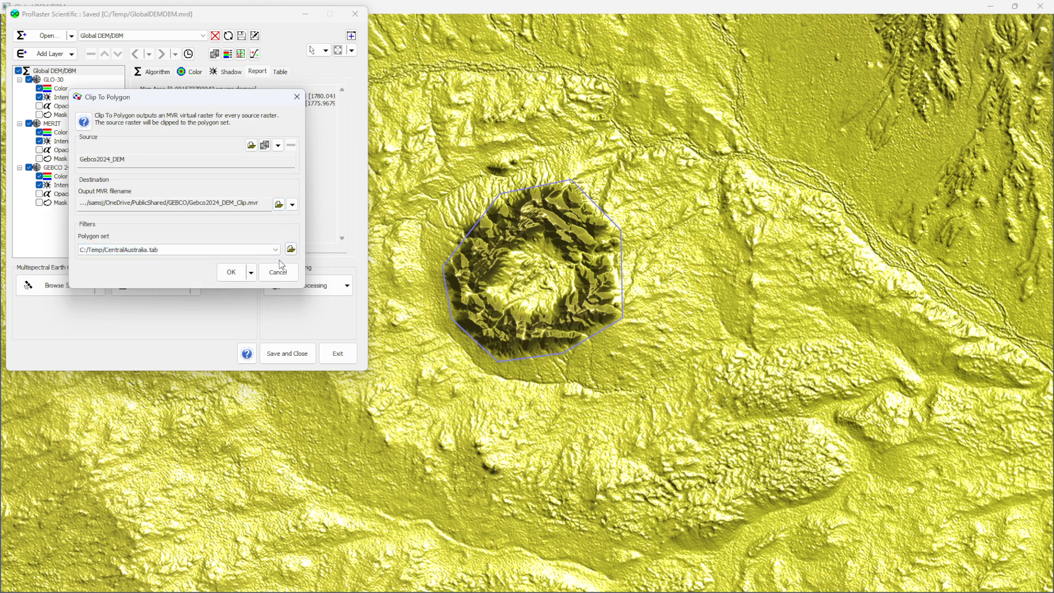
pyautogui.click(279, 204)
pyautogui.click(83, 332)
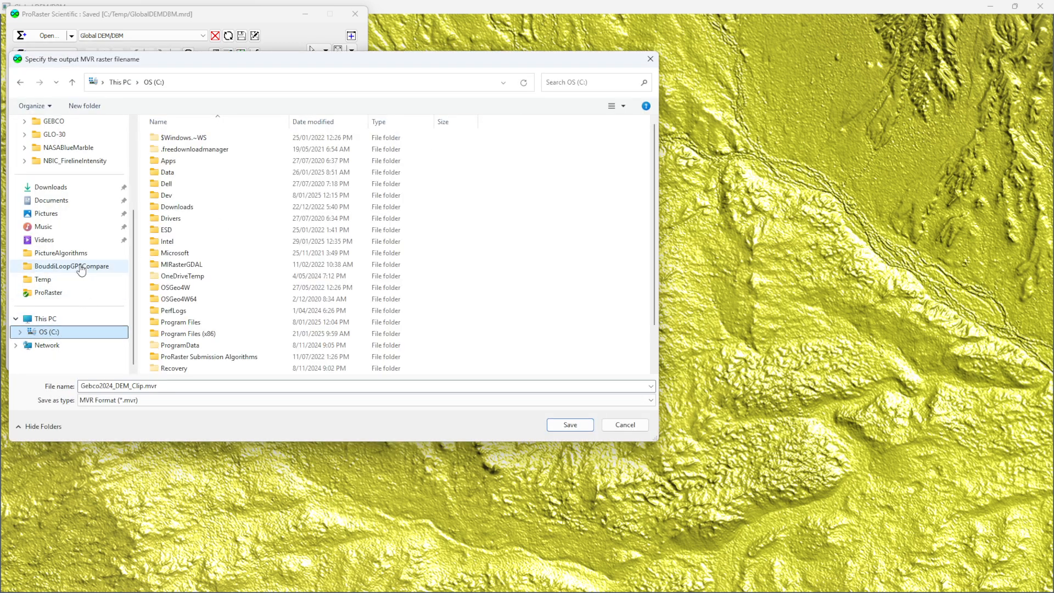
pyautogui.click(42, 279)
pyautogui.click(570, 425)
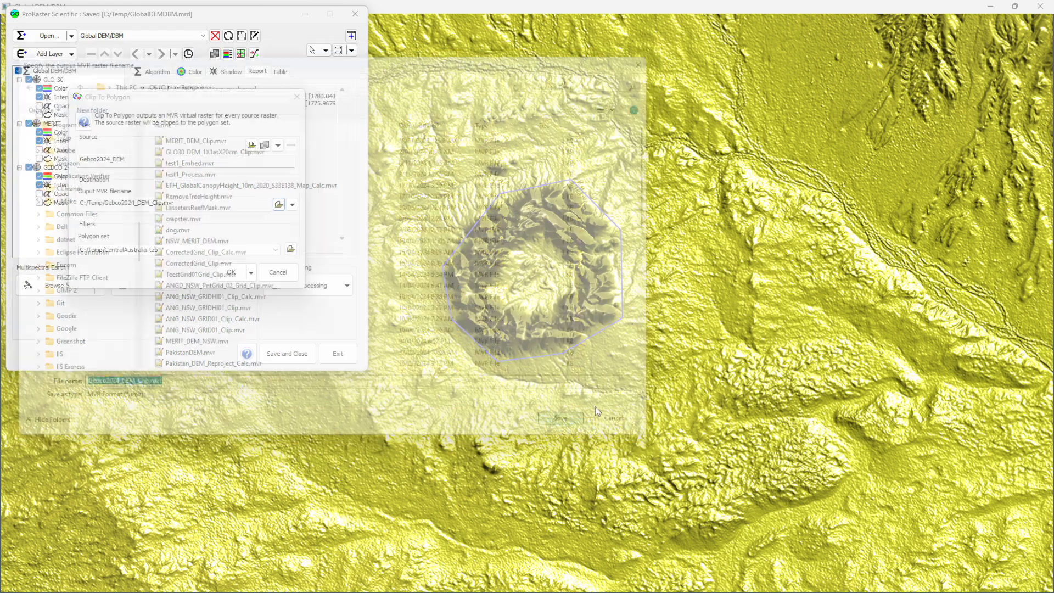
pyautogui.click(230, 273)
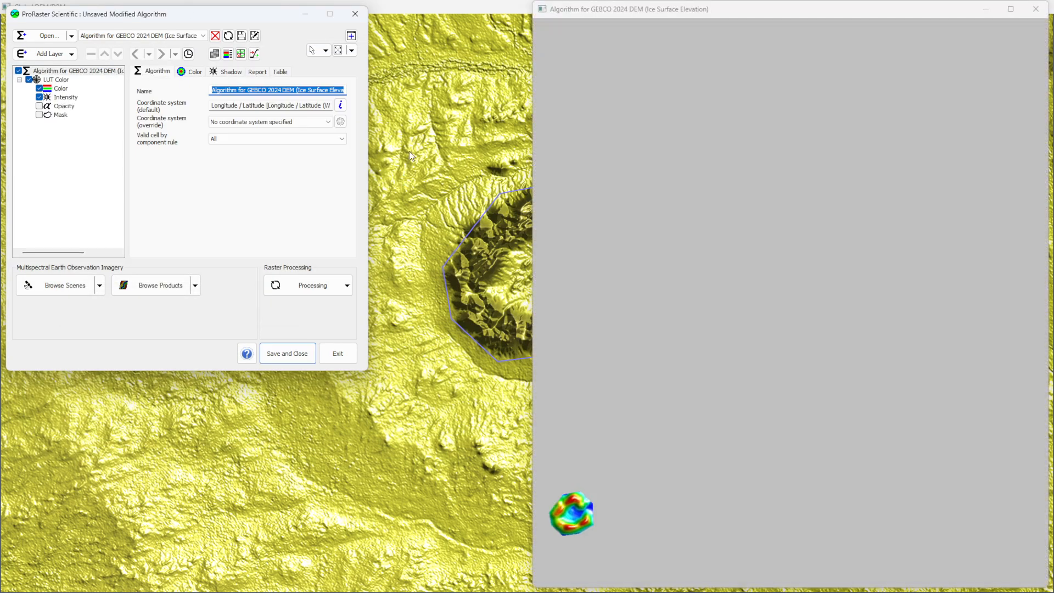
# - Inspect the clipped GEBCO raster, close its map window and unload its algorithm without saving
pyautogui.moveTo(591, 513); pyautogui.dragTo(816, 244)
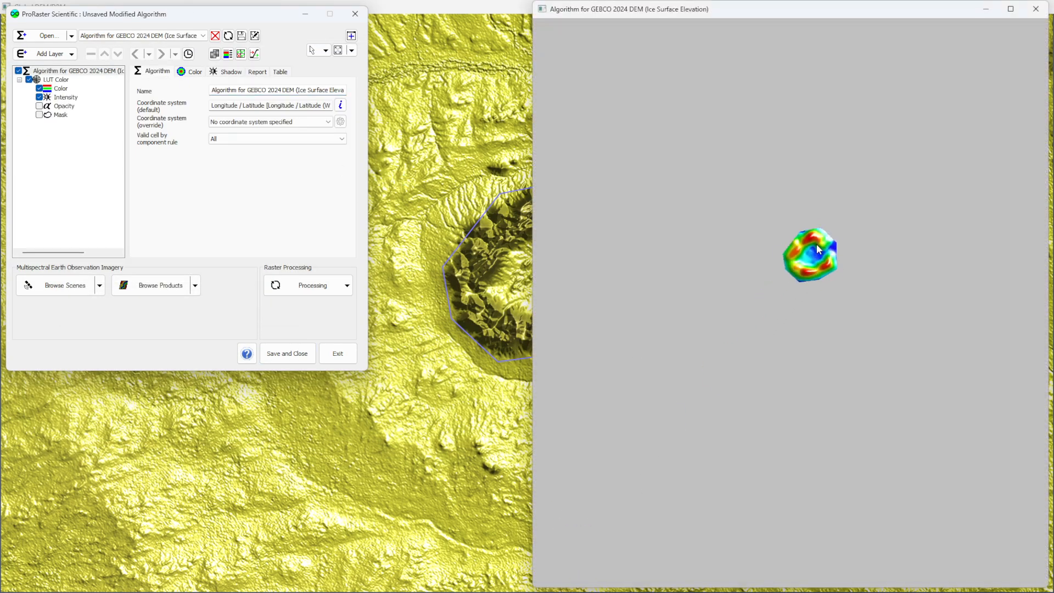
pyautogui.scroll(5, 816, 244)
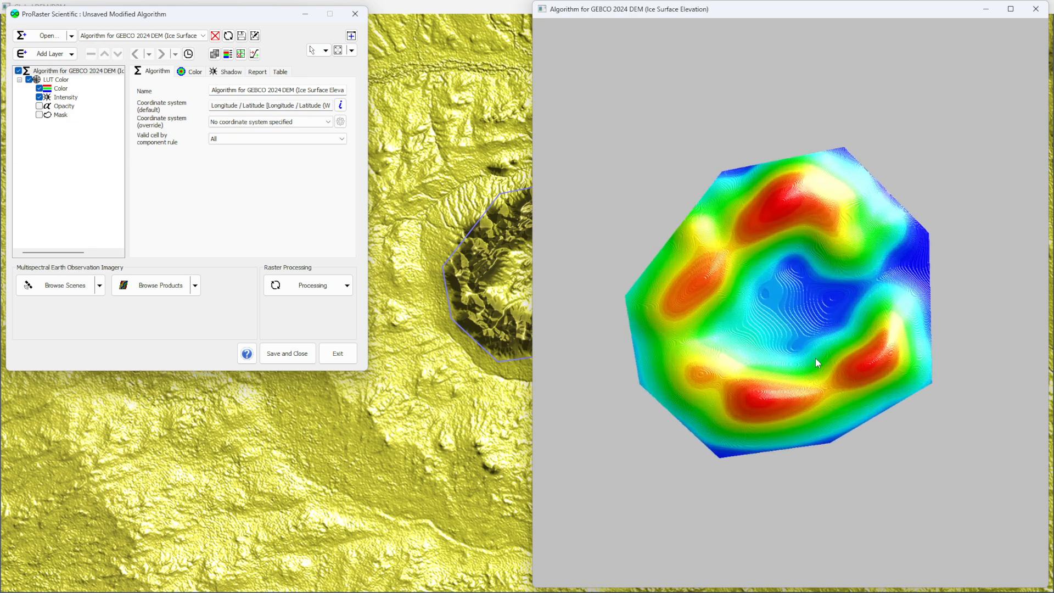
pyautogui.scroll(-5, 818, 359)
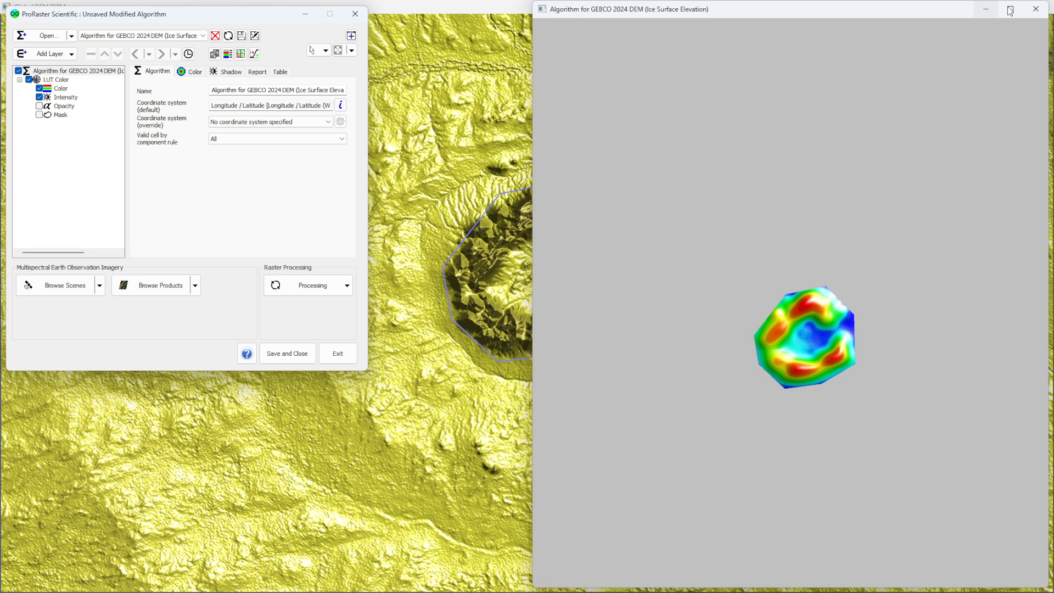
pyautogui.click(1037, 9)
pyautogui.click(214, 36)
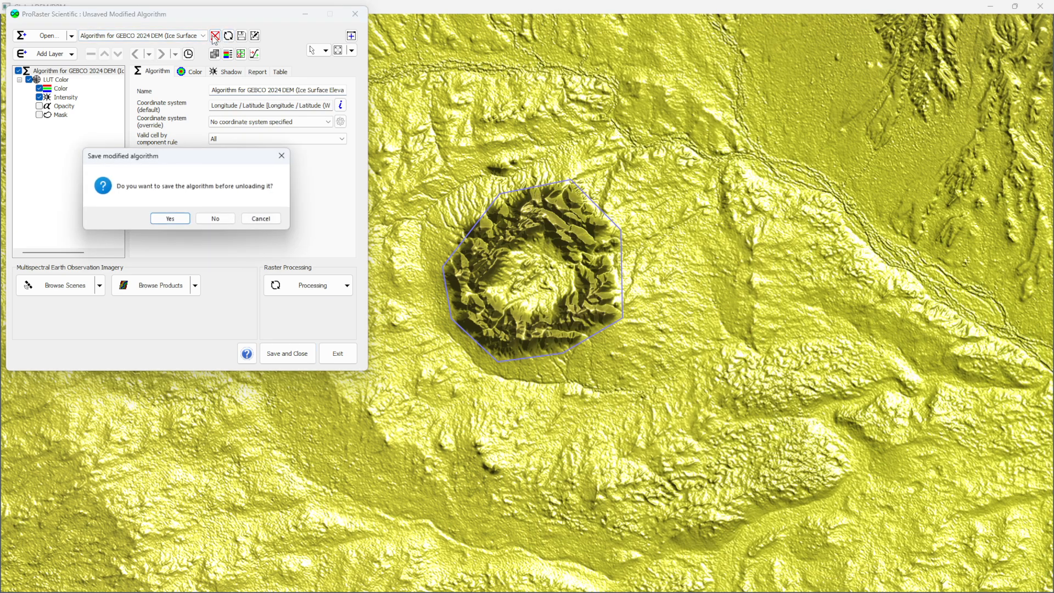
pyautogui.click(212, 219)
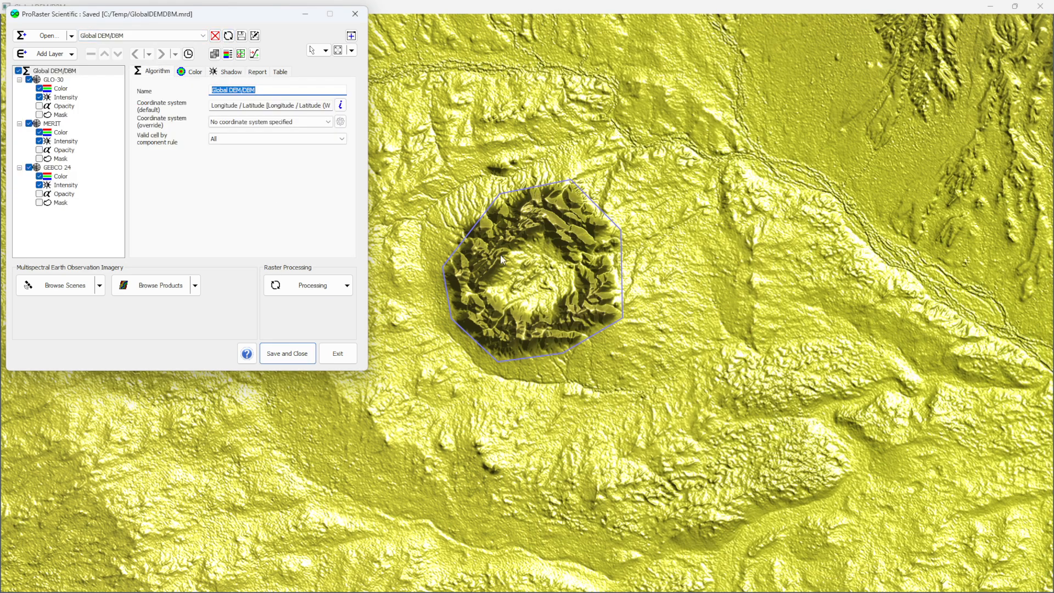
# - Return the Global DEM/DBM map to the Pointer tool to clear the drawn polygon
pyautogui.click(569, 261)
pyautogui.rightClick(569, 261)
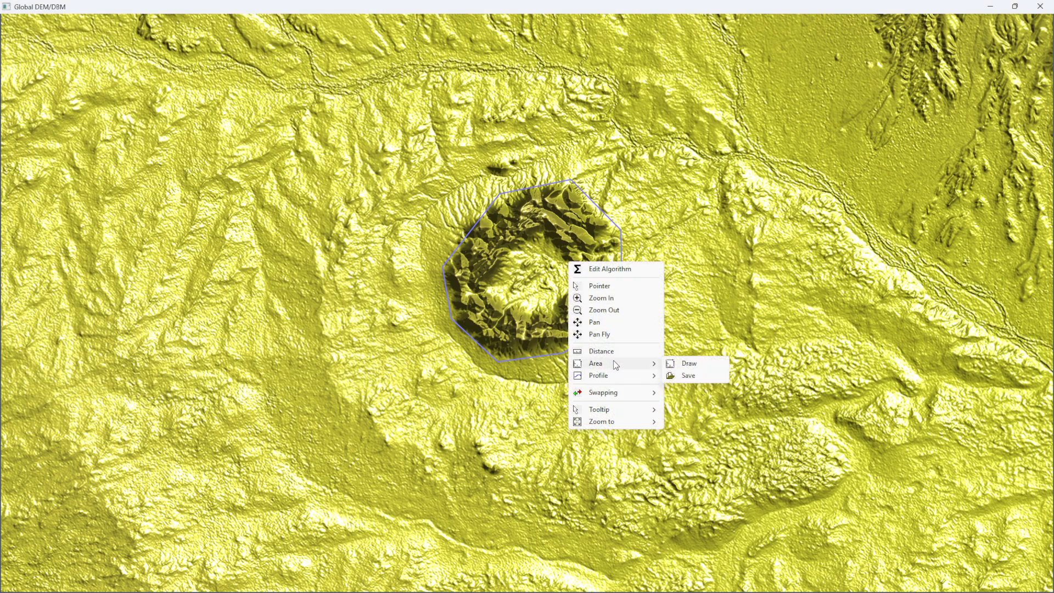
pyautogui.click(599, 286)
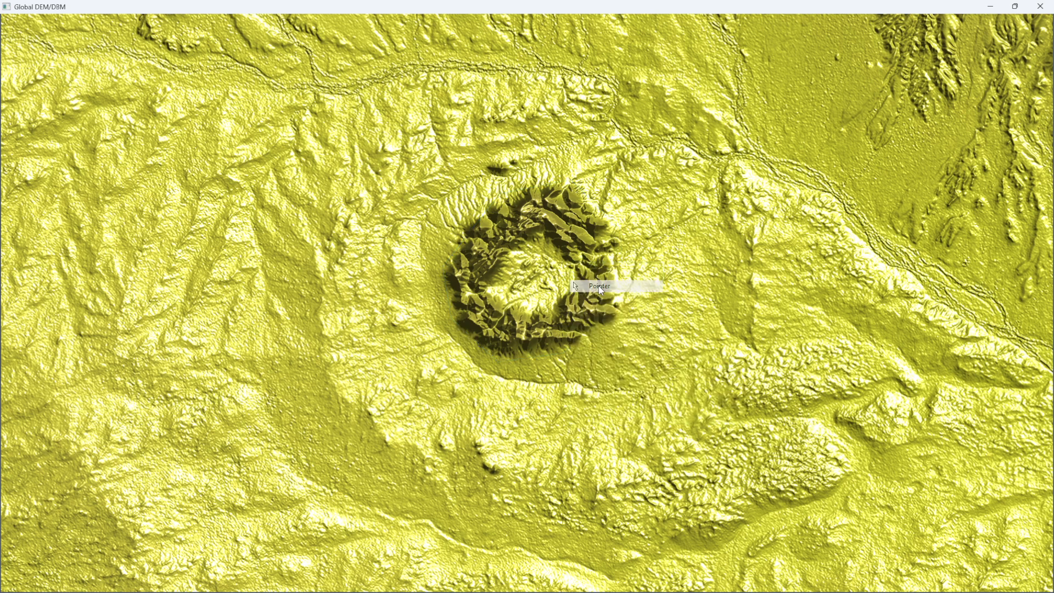
# - Draw a single straight elevation profile diagonally across the ring-shaped crater, about 9970 m long
pyautogui.scroll(-10, 600, 286)
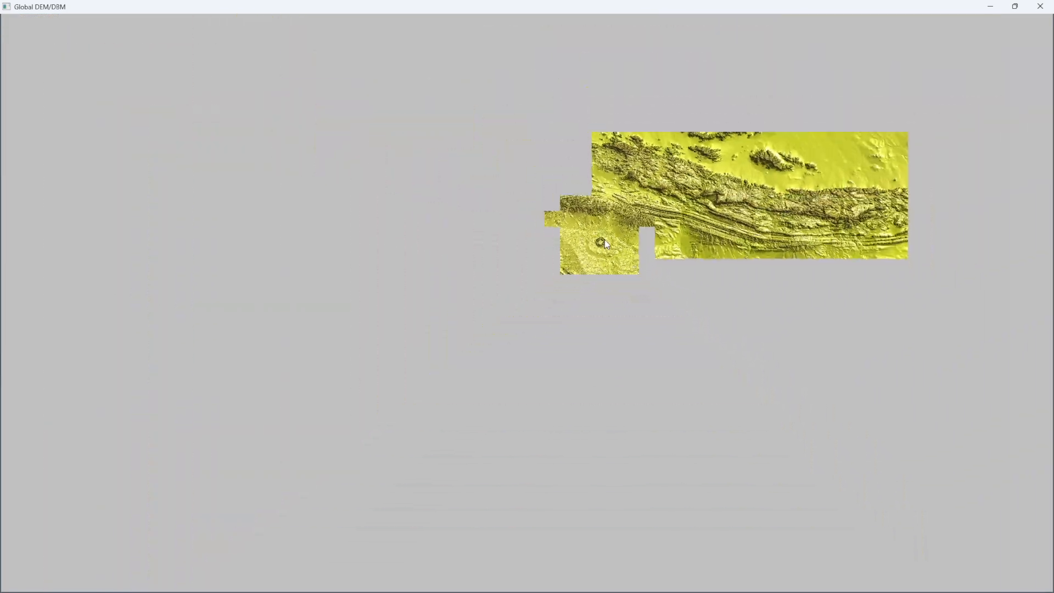
pyautogui.scroll(-4, 605, 239)
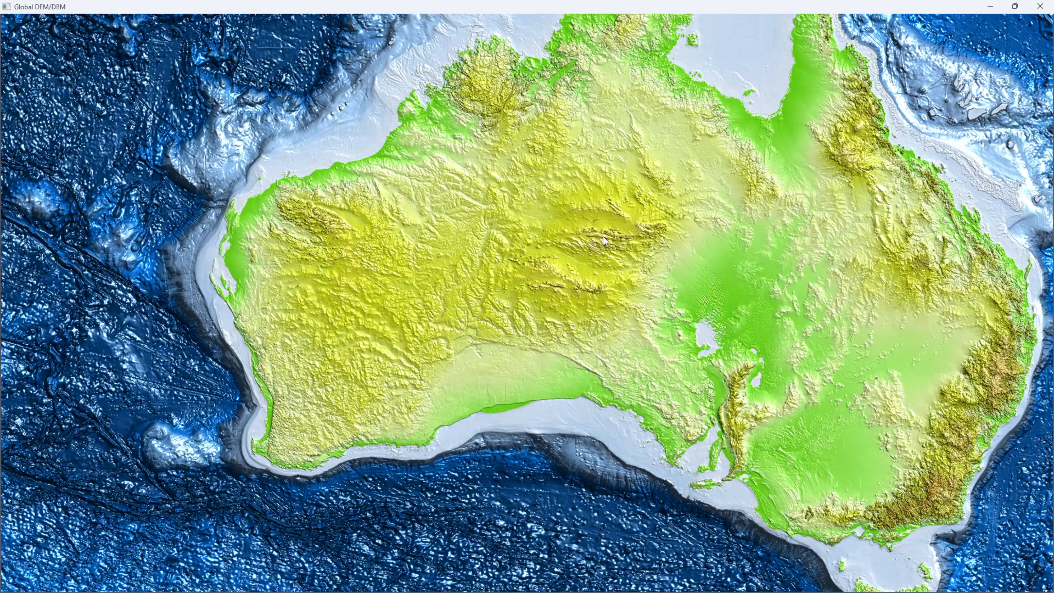
pyautogui.scroll(3, 604, 240)
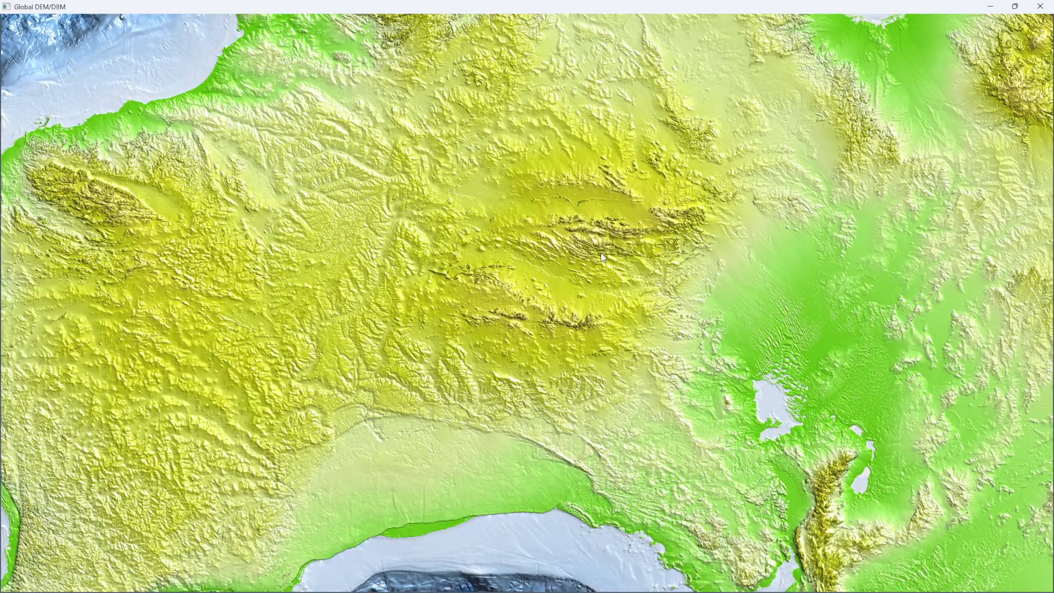
pyautogui.scroll(5, 599, 240)
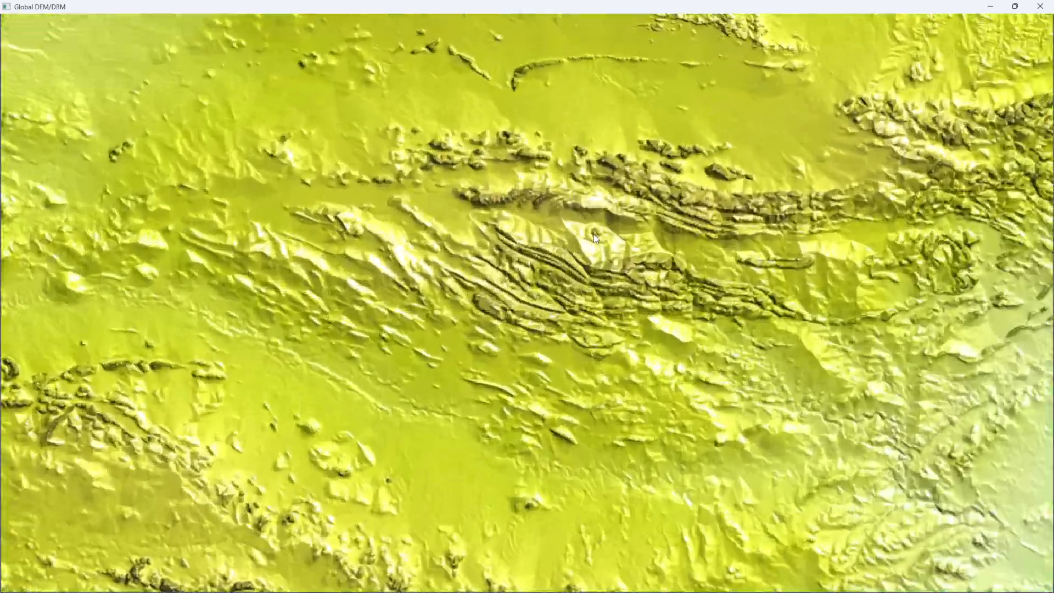
pyautogui.scroll(6, 595, 238)
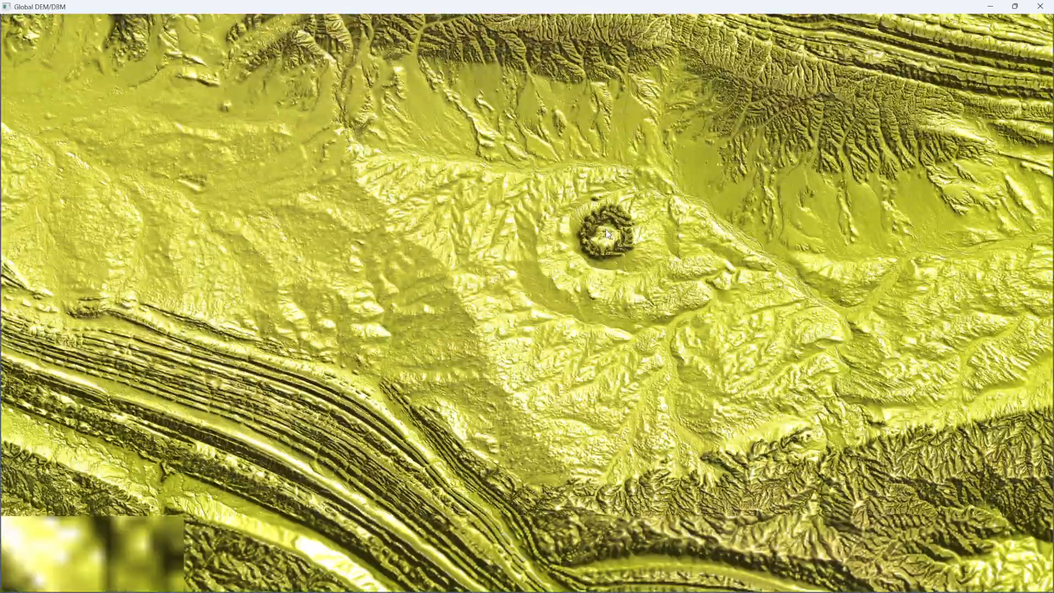
pyautogui.scroll(4, 605, 231)
pyautogui.rightClick(567, 265)
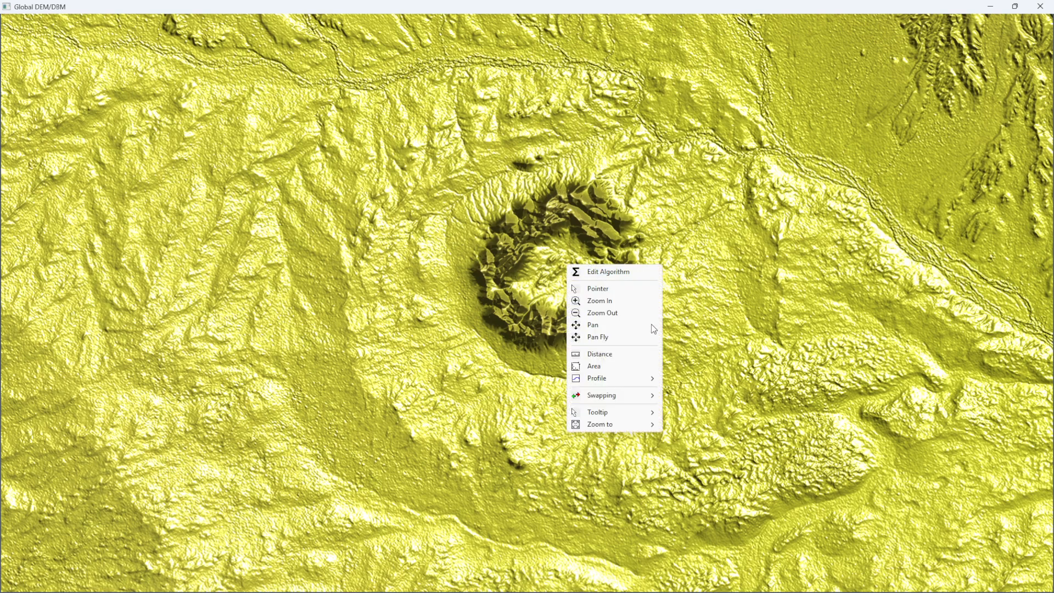
pyautogui.moveTo(617, 381)
pyautogui.moveTo(702, 381)
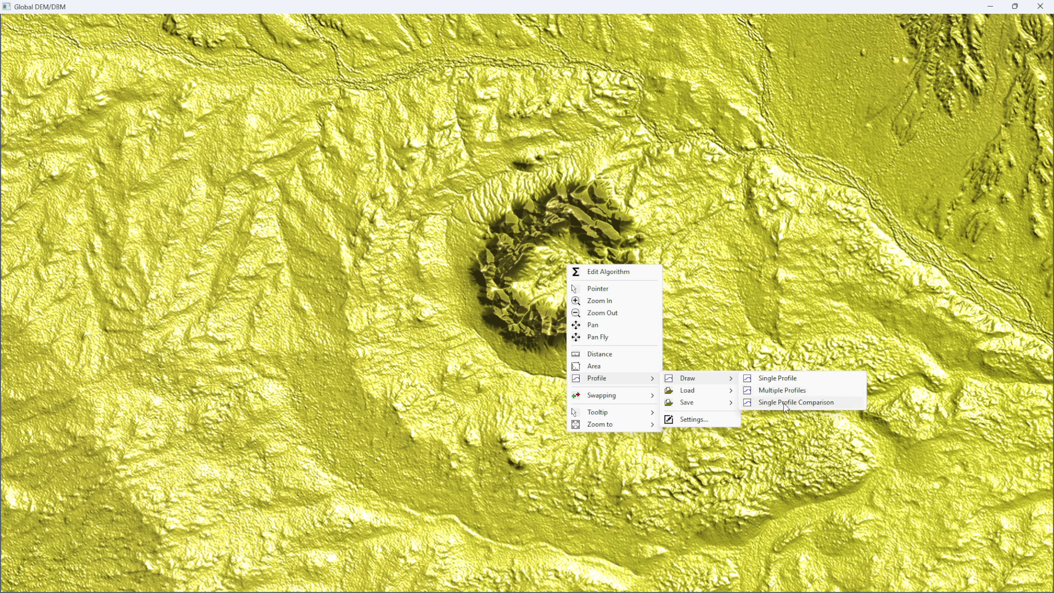
pyautogui.click(778, 378)
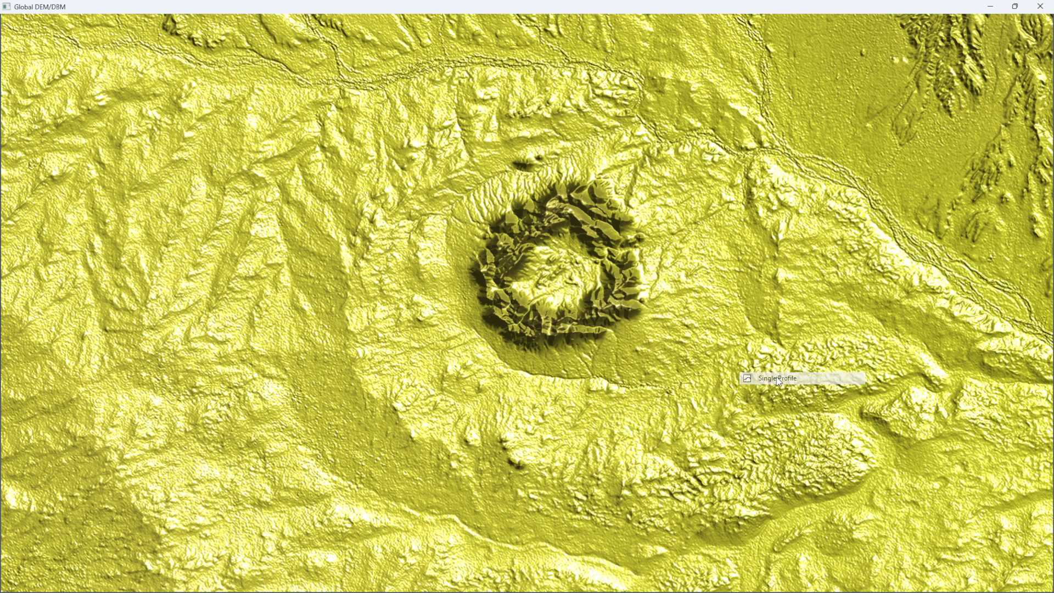
pyautogui.moveTo(399, 328); pyautogui.dragTo(741, 174)
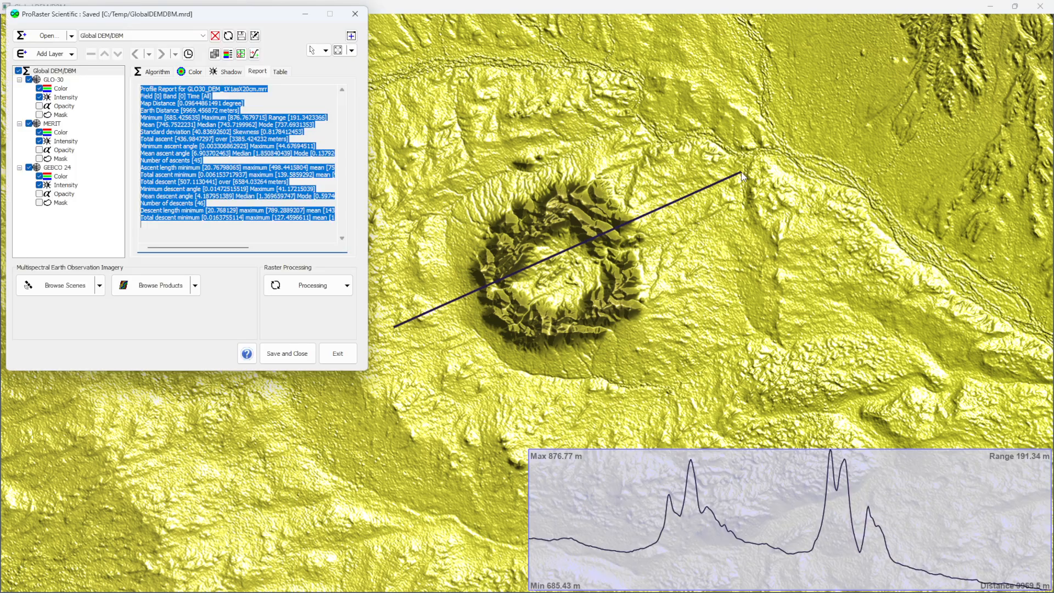
# - Draw a six-point single profile around the western, southern and eastern sides of the crater
pyautogui.moveTo(403, 376); pyautogui.dragTo(407, 375)
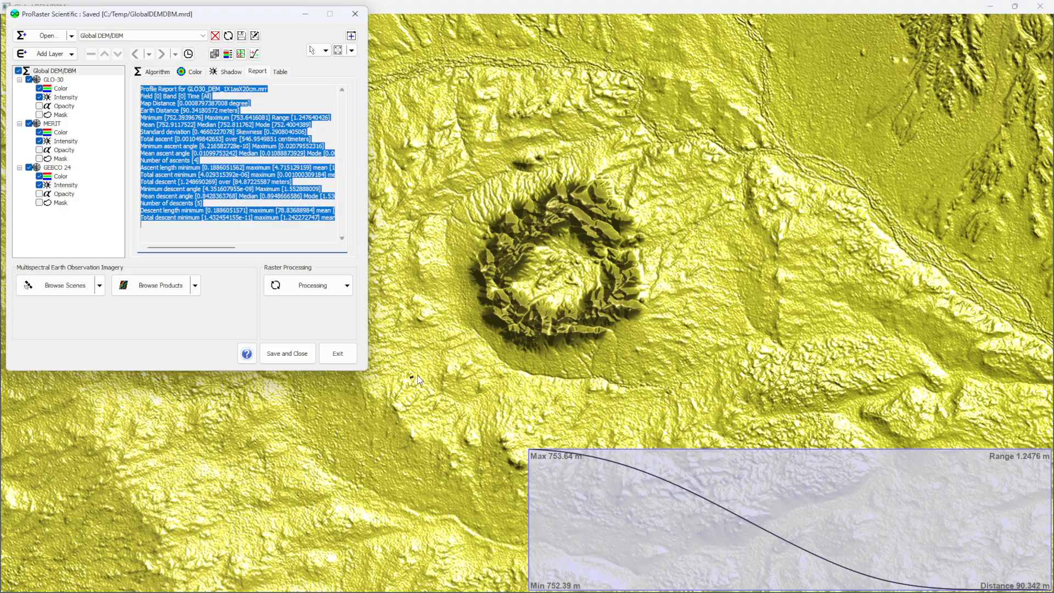
pyautogui.click(472, 251)
pyautogui.click(392, 387)
pyautogui.click(541, 403)
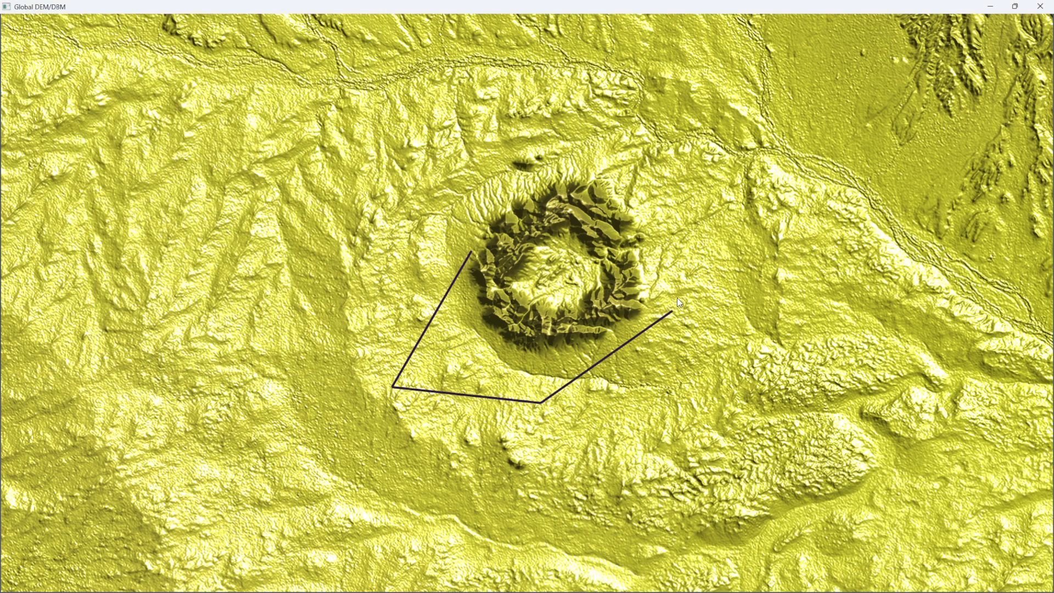
pyautogui.click(677, 299)
pyautogui.click(690, 176)
pyautogui.doubleClick(635, 153)
# - Draw a bent three-point profile from northwest of the crater through its centre to the east, about 8729 m long
pyautogui.click(475, 156)
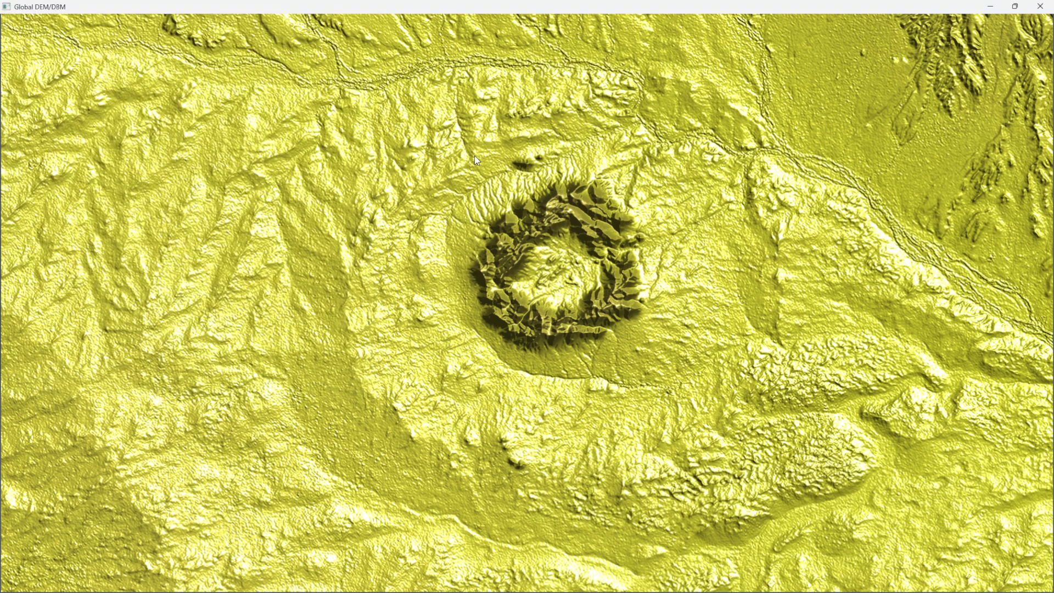
pyautogui.click(562, 282)
pyautogui.doubleClick(736, 265)
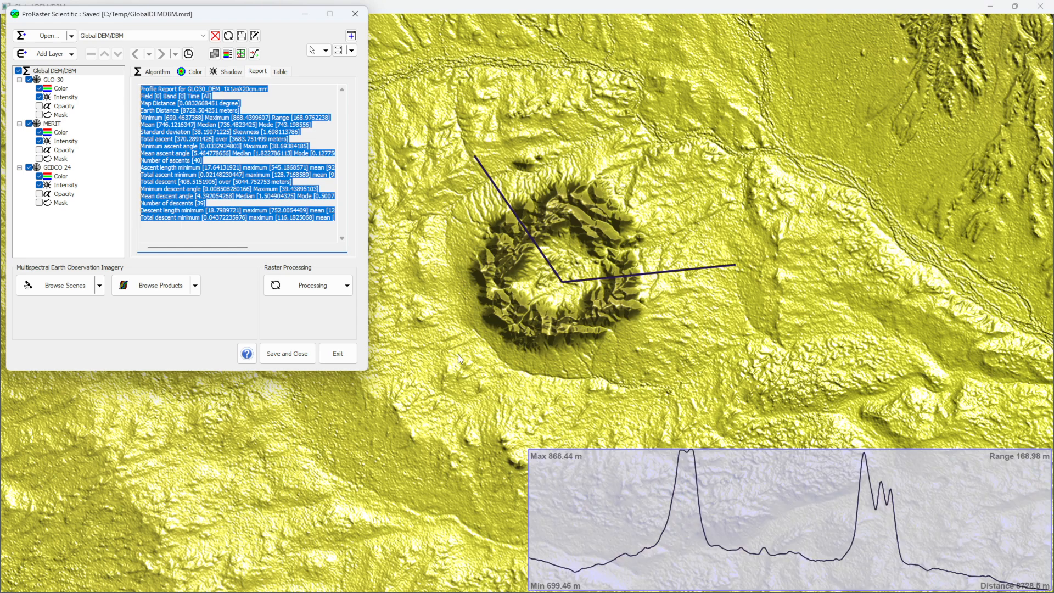
# - Draw a straight profile across the crater from southwest to northeast, about 9103 m long, and clear it
pyautogui.click(437, 383)
pyautogui.doubleClick(680, 151)
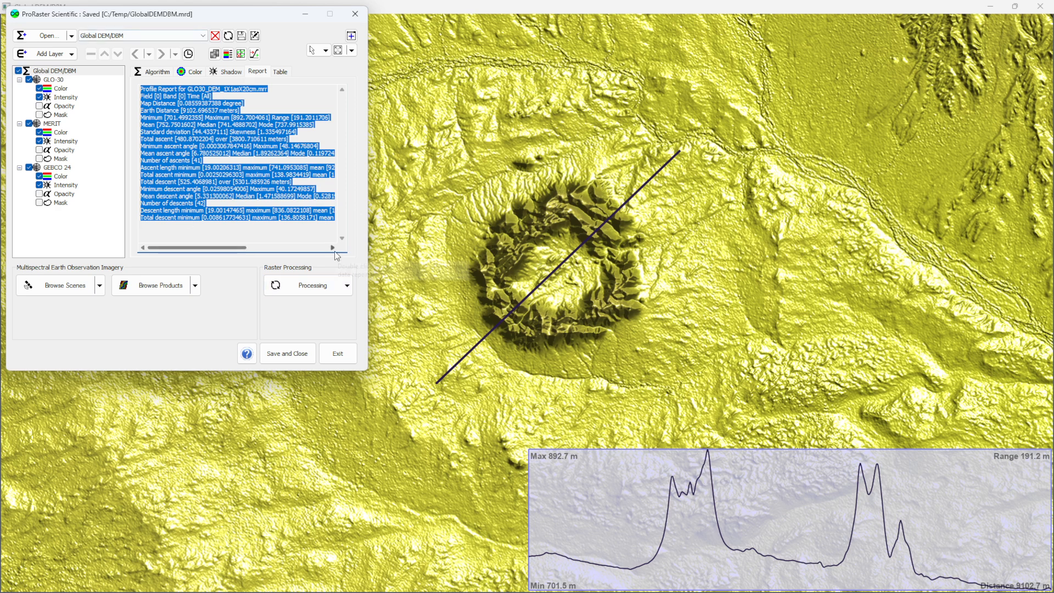
pyautogui.rightClick(545, 237)
pyautogui.click(595, 346)
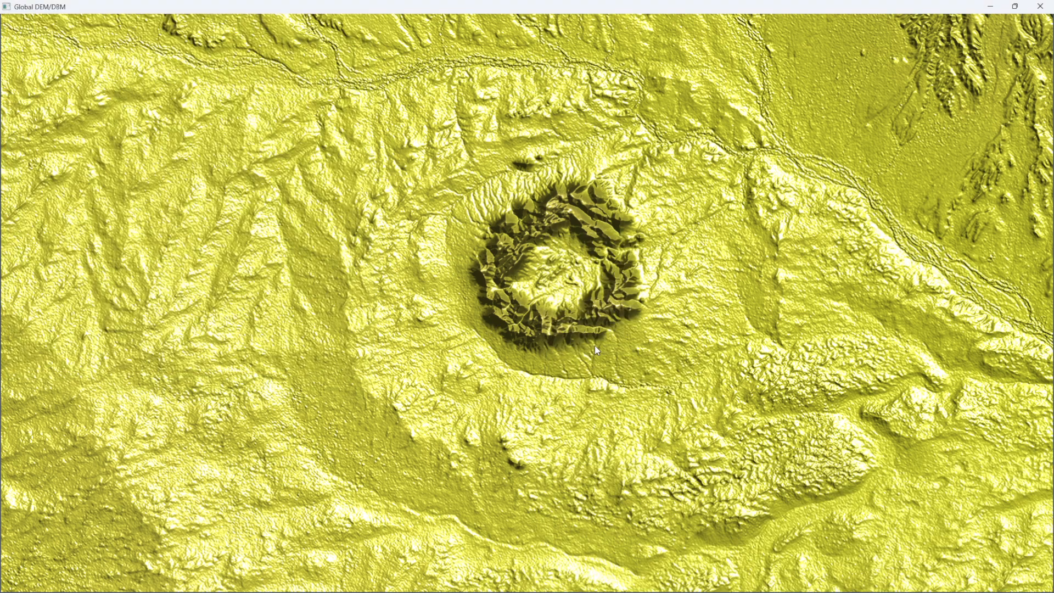
# - Draw five roughly parallel southwest-to-northeast lines over and beside the crater using the Multiple Profiles mode
pyautogui.rightClick(595, 347)
pyautogui.moveTo(647, 471)
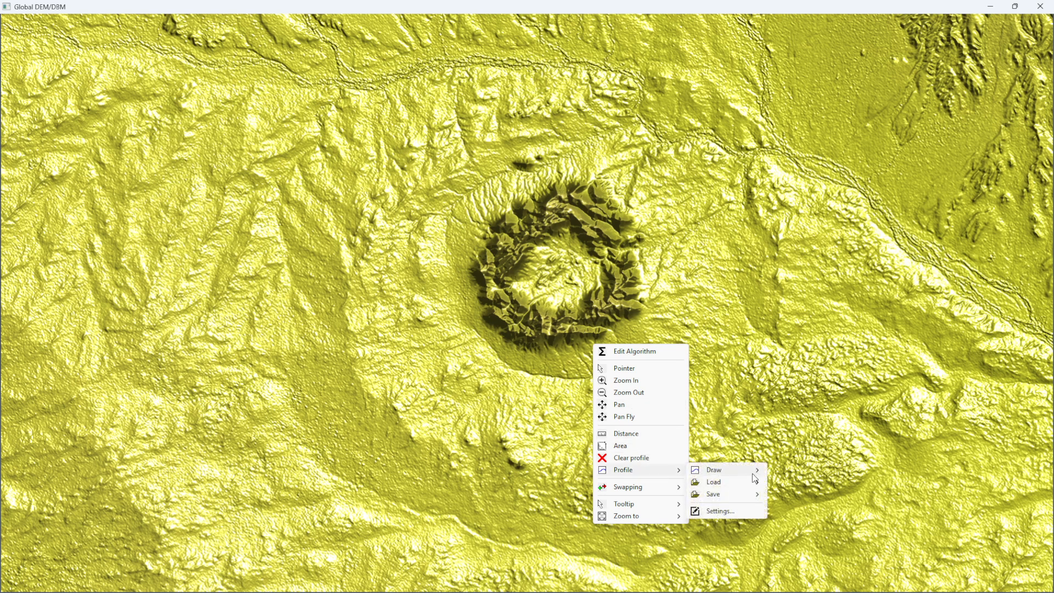
pyautogui.moveTo(754, 479)
pyautogui.click(824, 481)
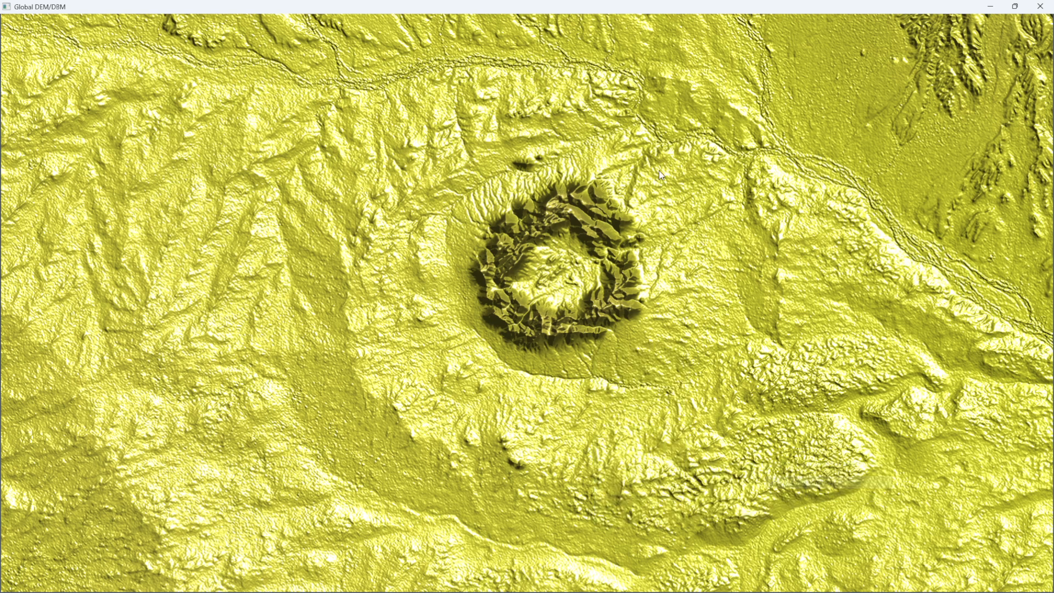
pyautogui.moveTo(406, 267); pyautogui.dragTo(567, 153)
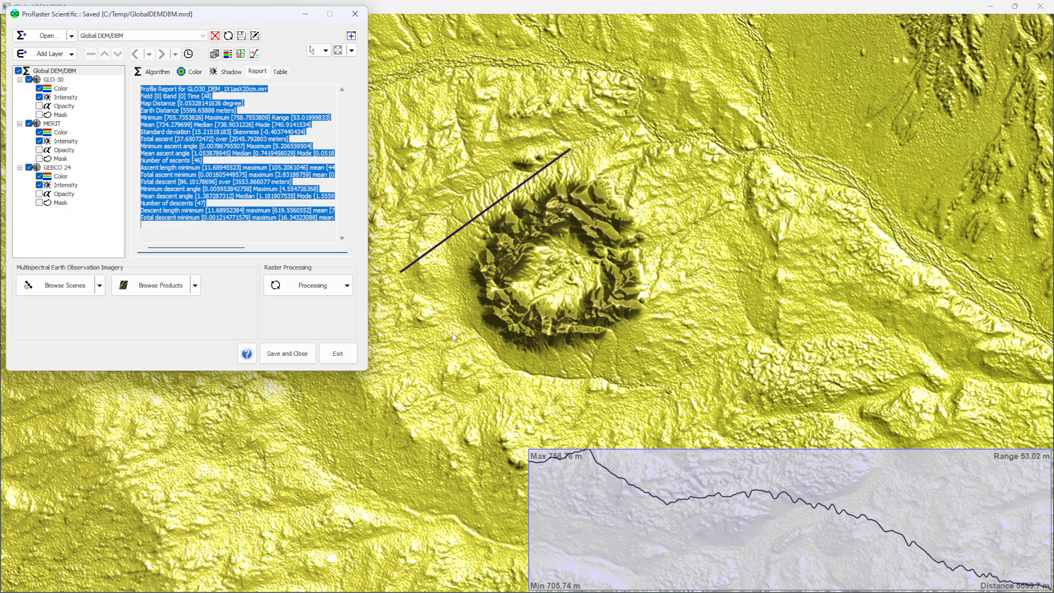
pyautogui.moveTo(452, 332); pyautogui.dragTo(688, 152)
pyautogui.moveTo(458, 360); pyautogui.dragTo(642, 251)
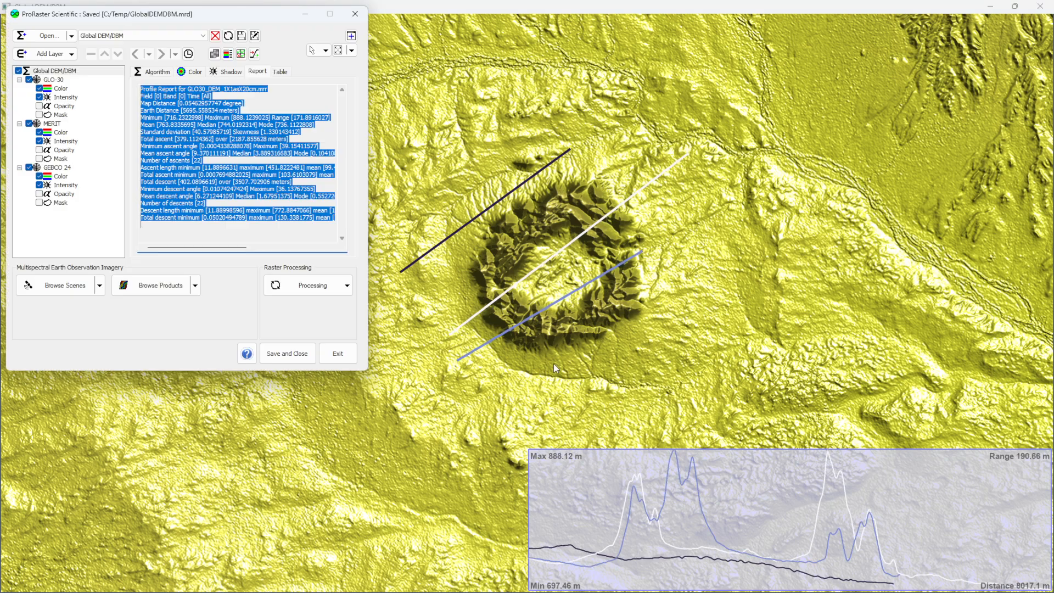
pyautogui.moveTo(499, 396); pyautogui.dragTo(721, 229)
pyautogui.moveTo(422, 303); pyautogui.dragTo(637, 147)
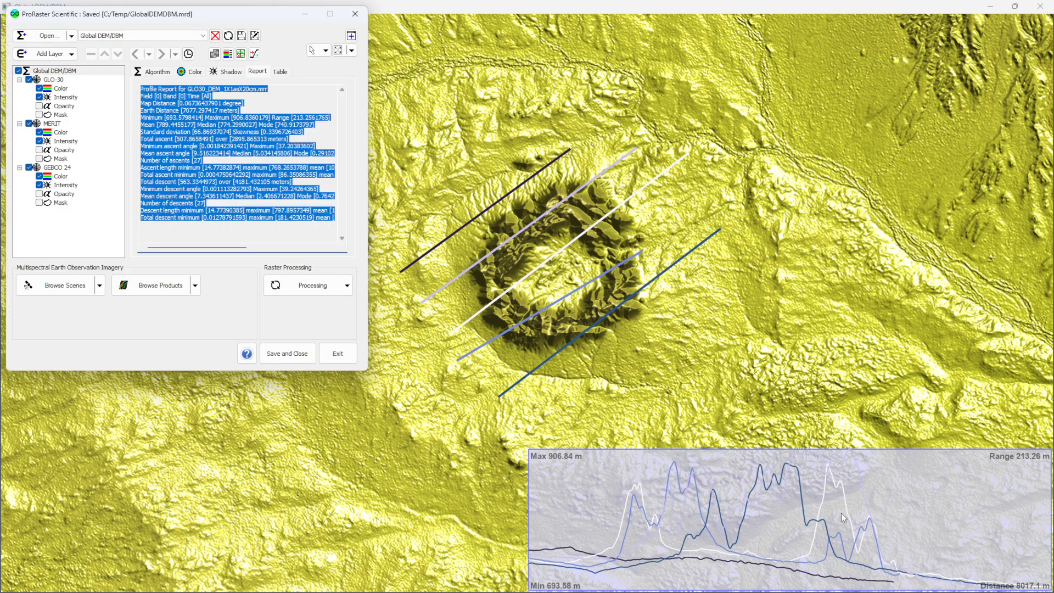
# - Set the profile horizontal axis to Projected with the projection system shown, and apply the profile settings
pyautogui.rightClick(630, 236)
pyautogui.moveTo(687, 359)
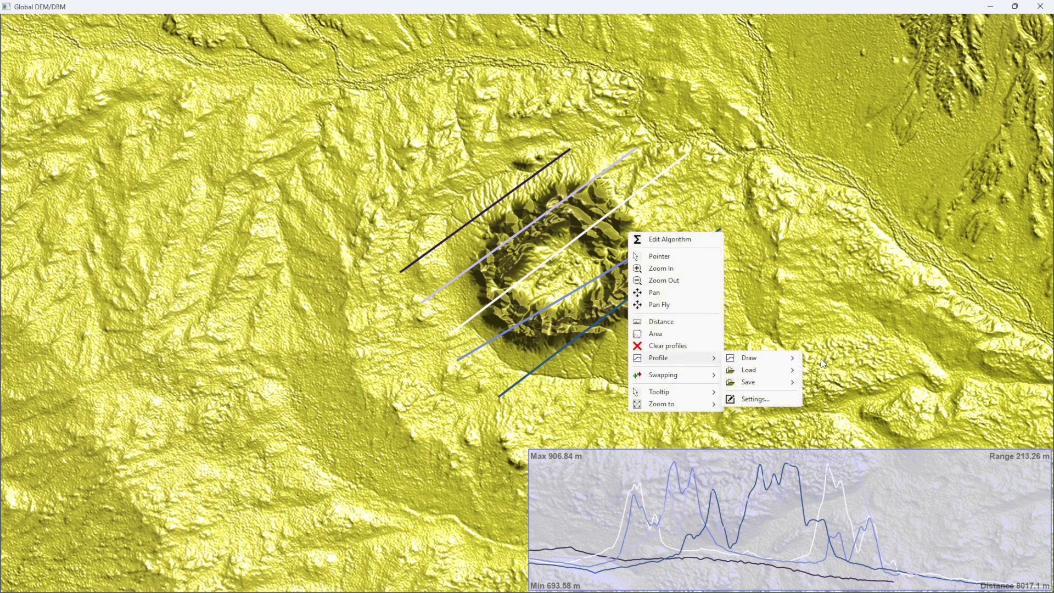
pyautogui.click(764, 397)
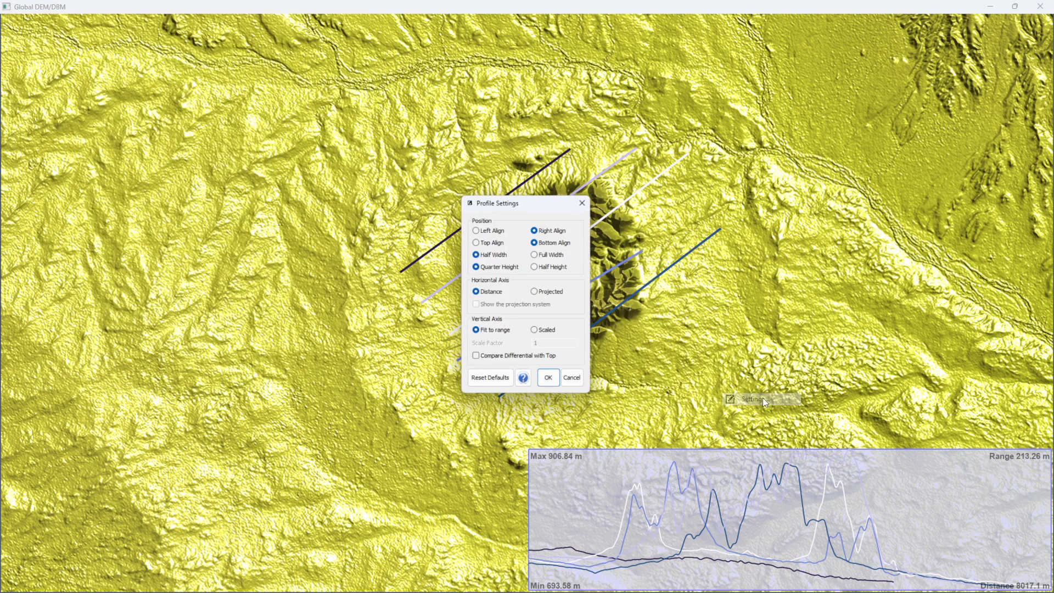
pyautogui.click(552, 289)
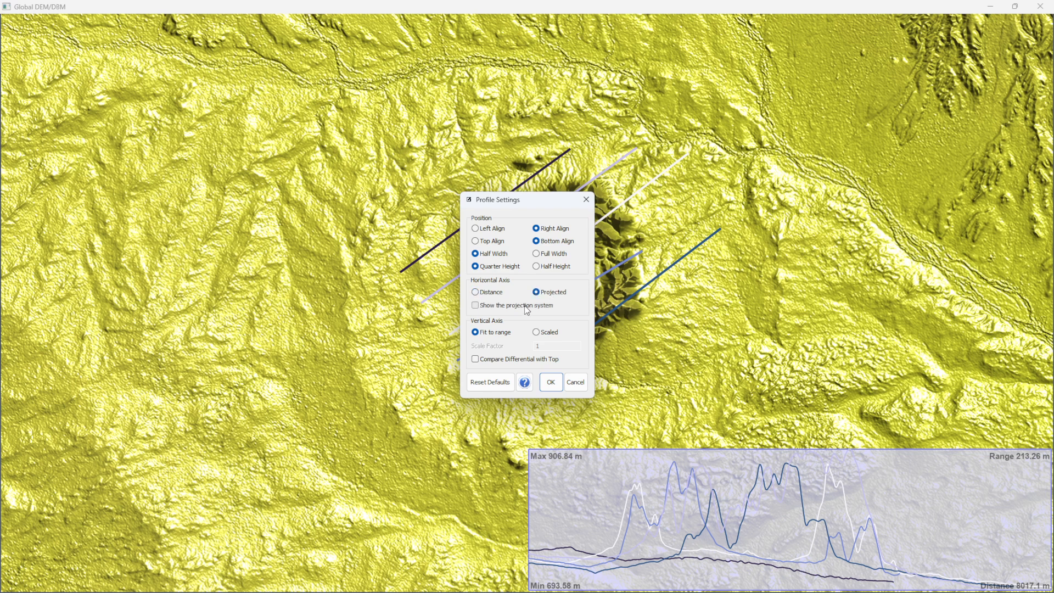
pyautogui.click(552, 382)
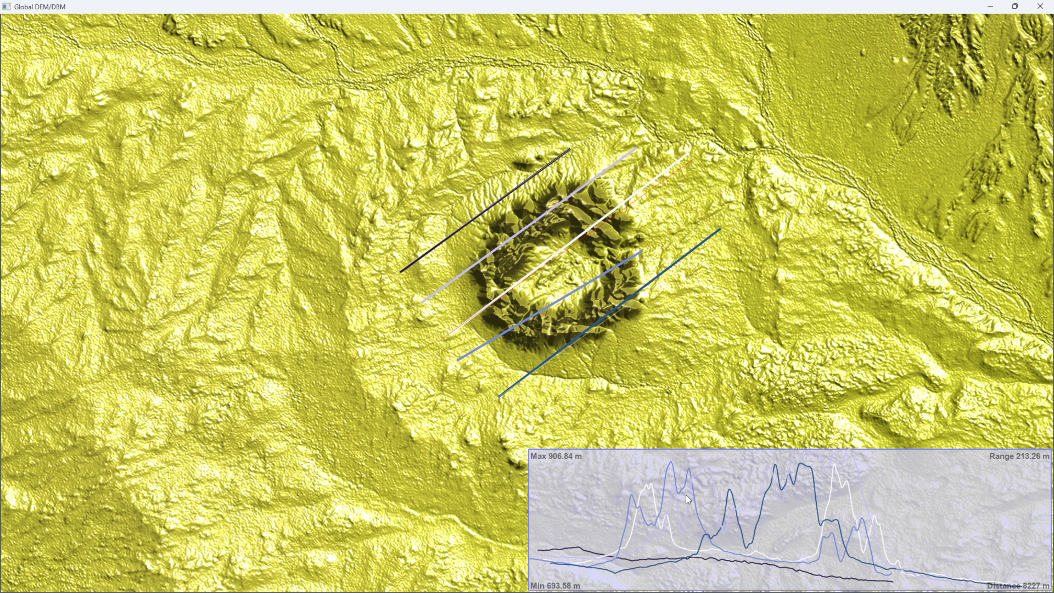
# - Clear the multiple profiles and draw a Single Profile Comparison line across the crater, about 9749 m long
pyautogui.rightClick(647, 235)
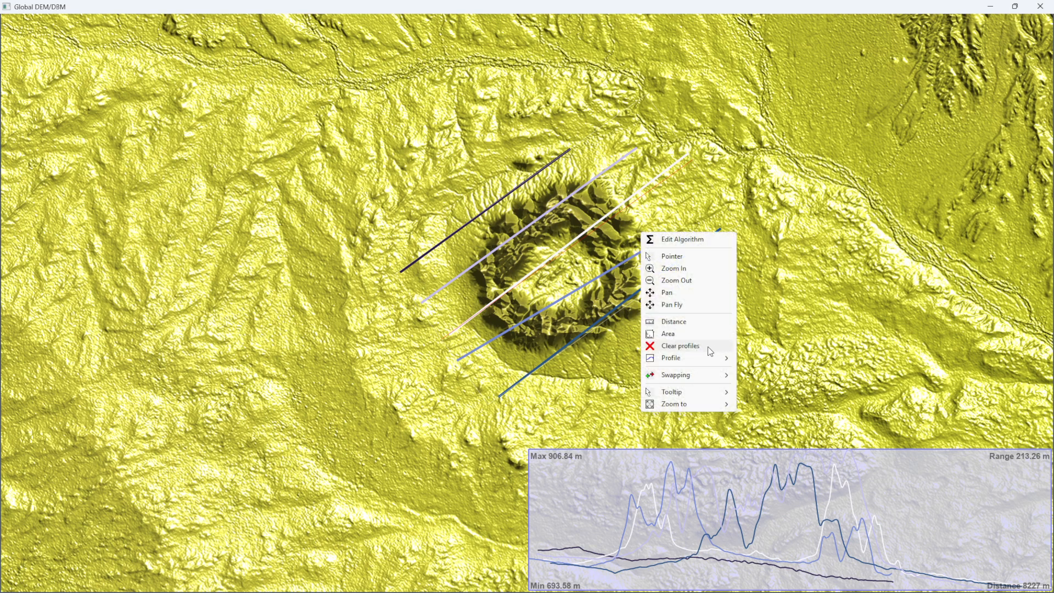
pyautogui.click(707, 346)
pyautogui.rightClick(654, 236)
pyautogui.moveTo(703, 363)
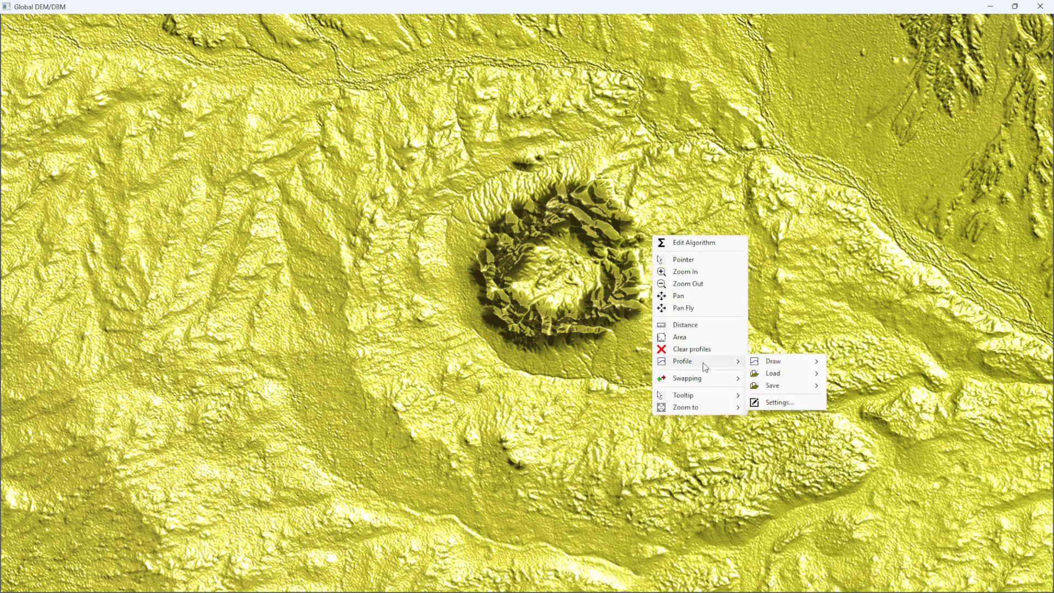
pyautogui.moveTo(803, 377)
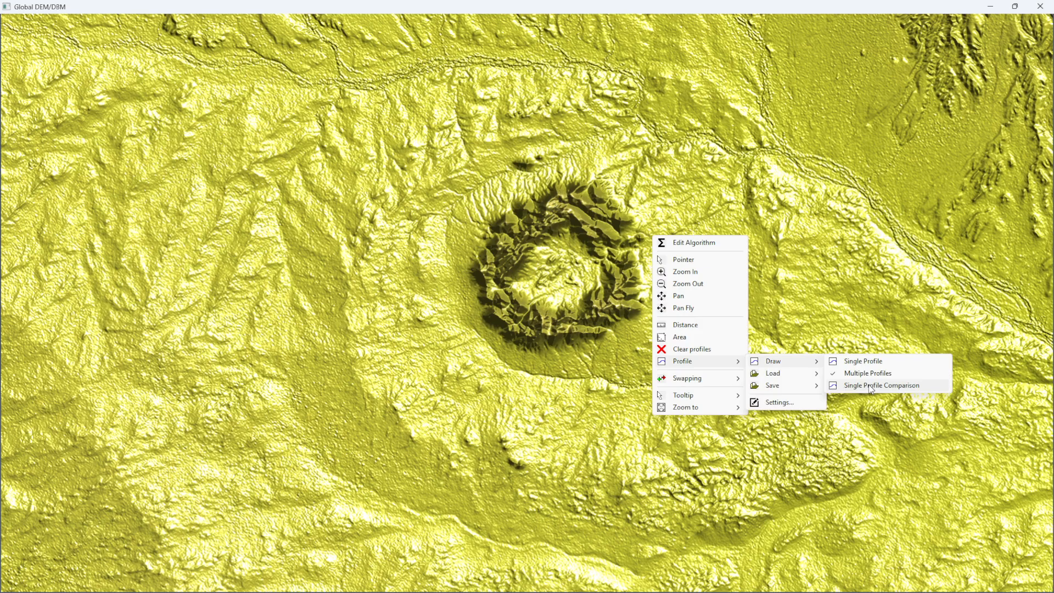
pyautogui.click(872, 386)
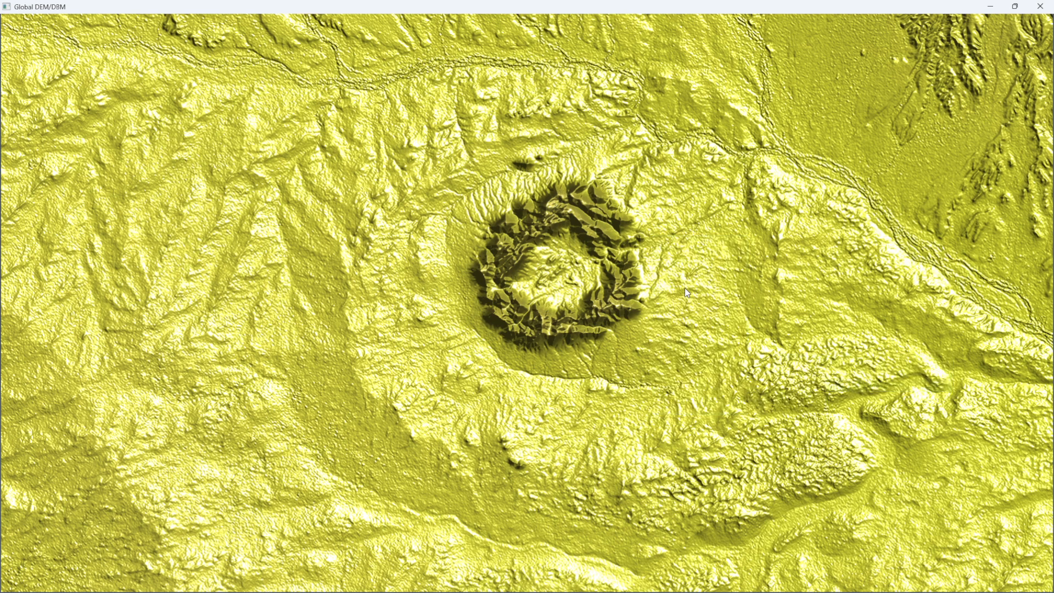
pyautogui.click(401, 363)
pyautogui.moveTo(513, 331); pyautogui.dragTo(709, 174)
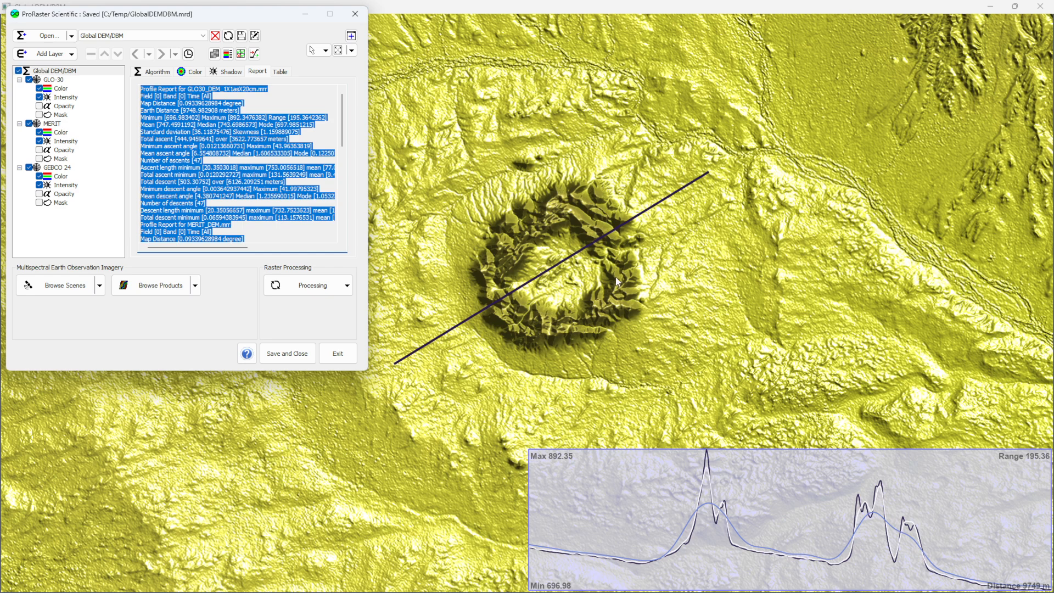
# - Enable Compare Differential with Top in the profile settings and draw a new comparison line across the crater, about 9358 m long
pyautogui.rightClick(655, 240)
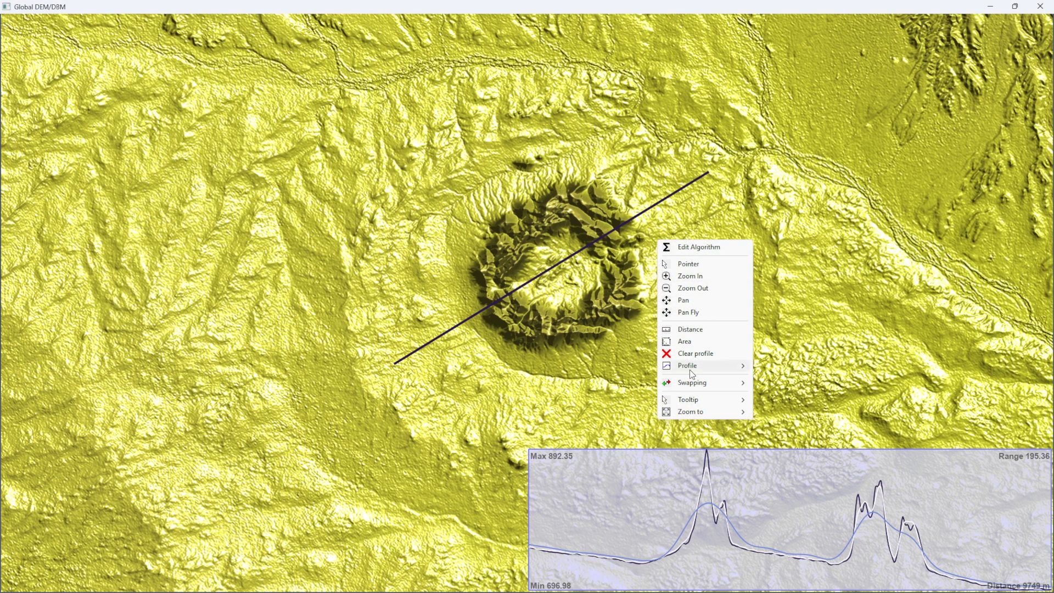
pyautogui.moveTo(690, 367)
pyautogui.click(785, 406)
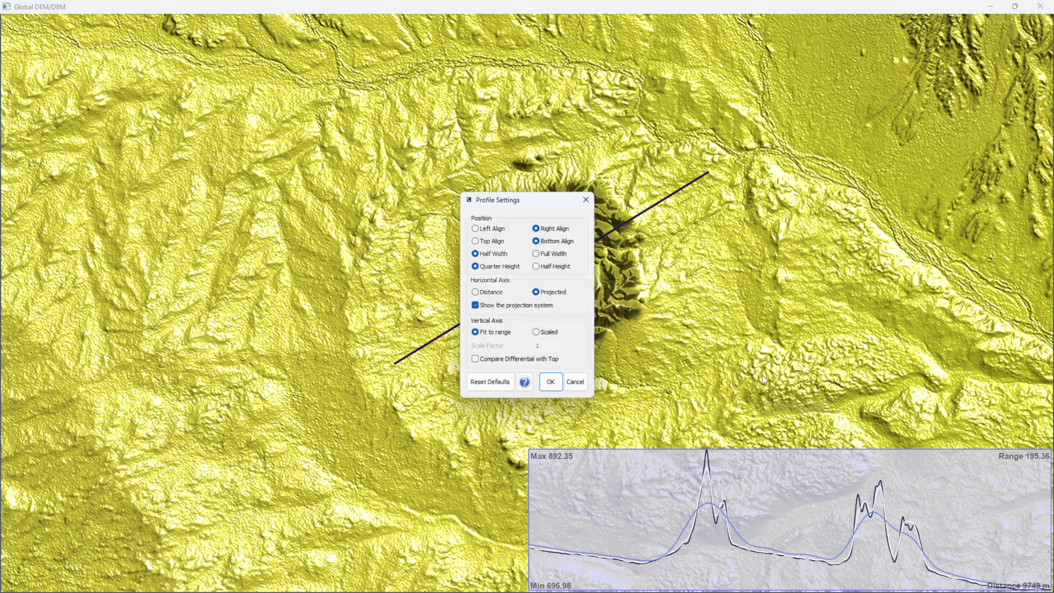
pyautogui.click(488, 361)
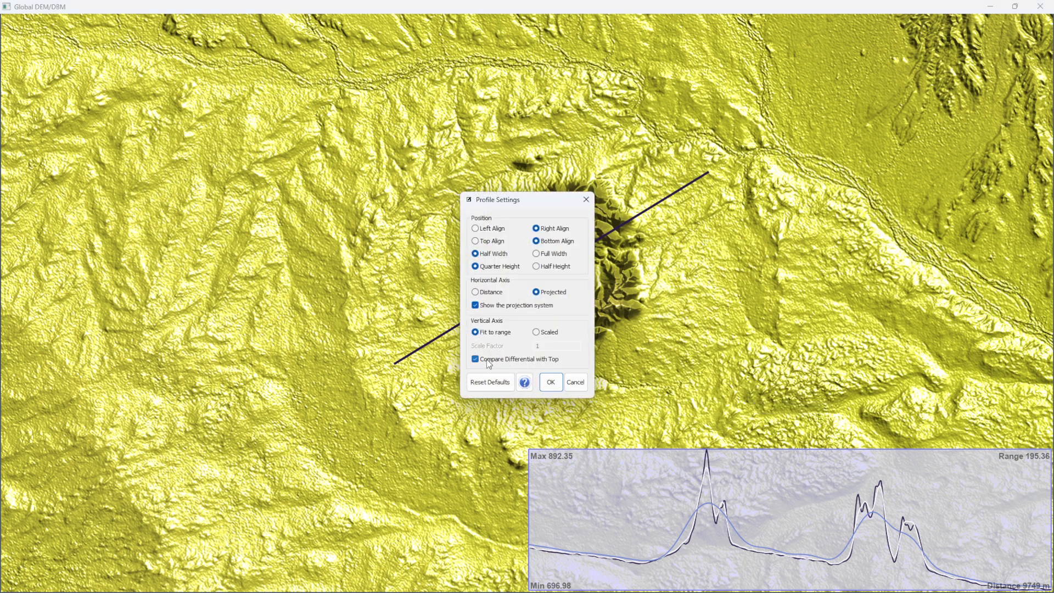
pyautogui.click(551, 382)
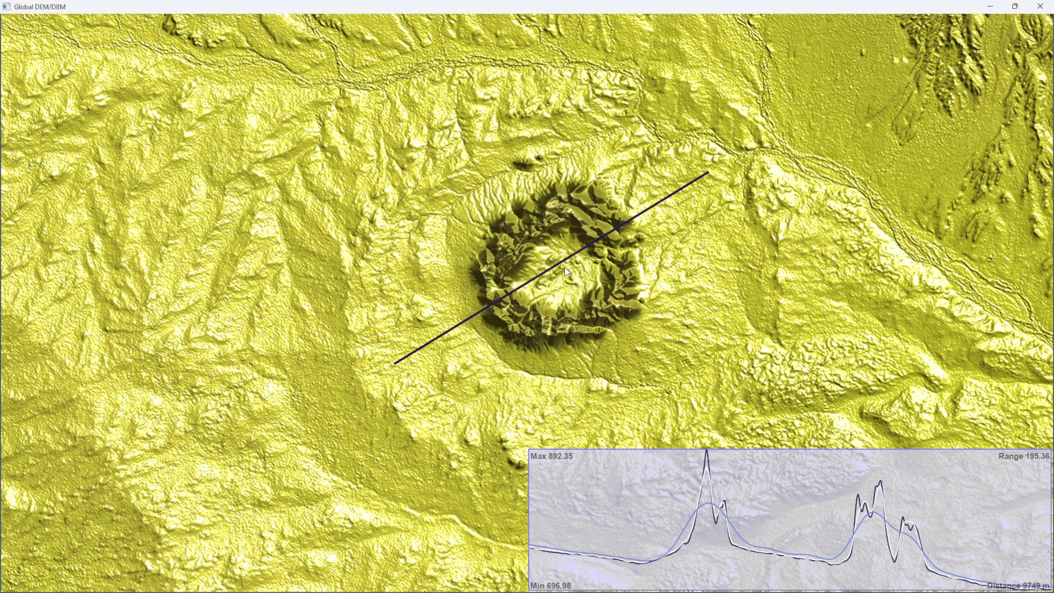
pyautogui.moveTo(394, 329); pyautogui.dragTo(717, 187)
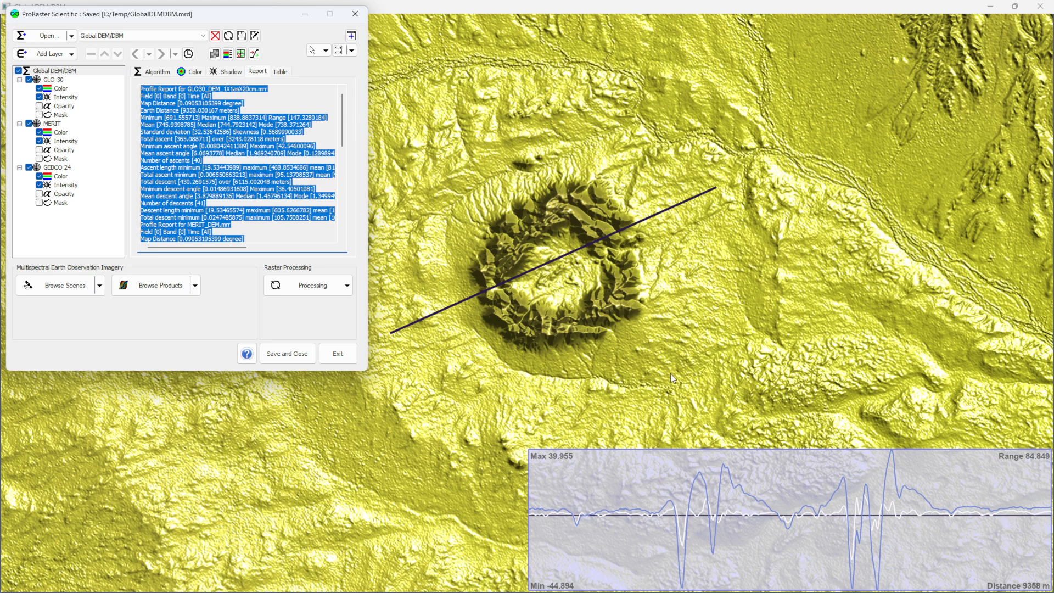
pyautogui.rightClick(651, 266)
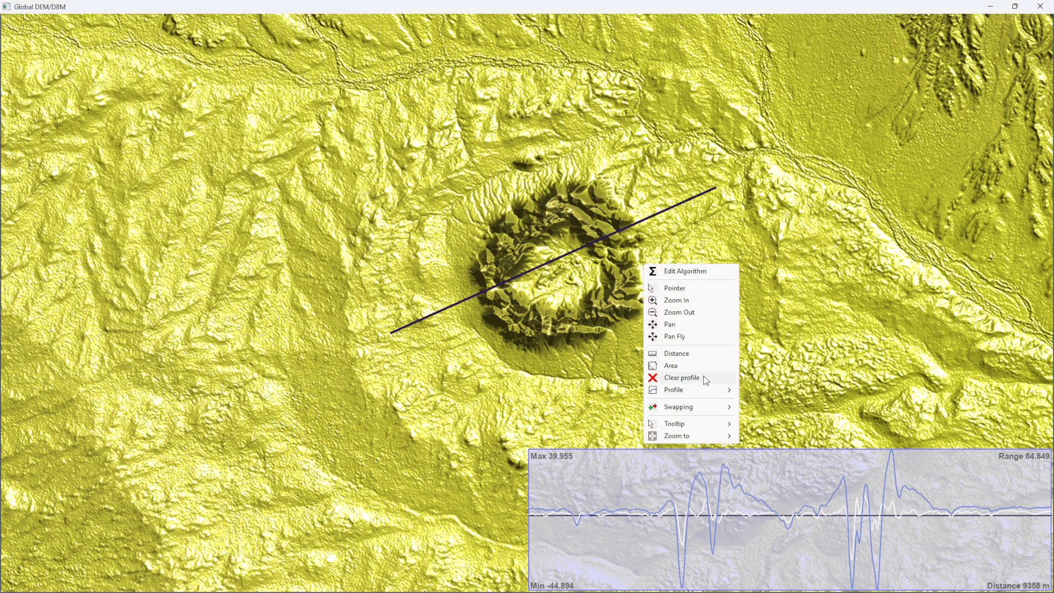
pyautogui.moveTo(693, 389)
pyautogui.moveTo(782, 400)
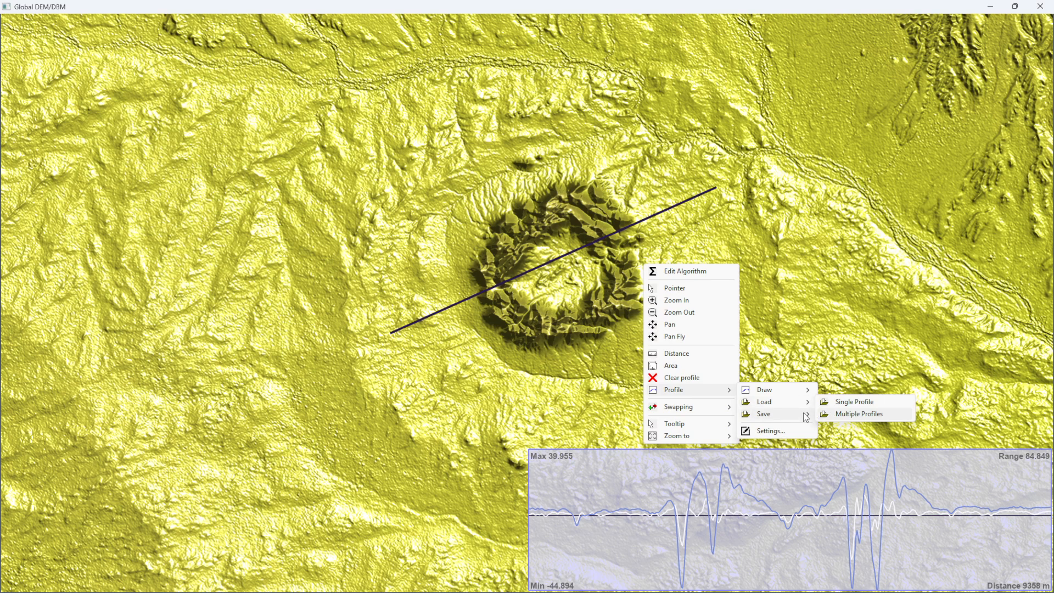
pyautogui.moveTo(806, 417)
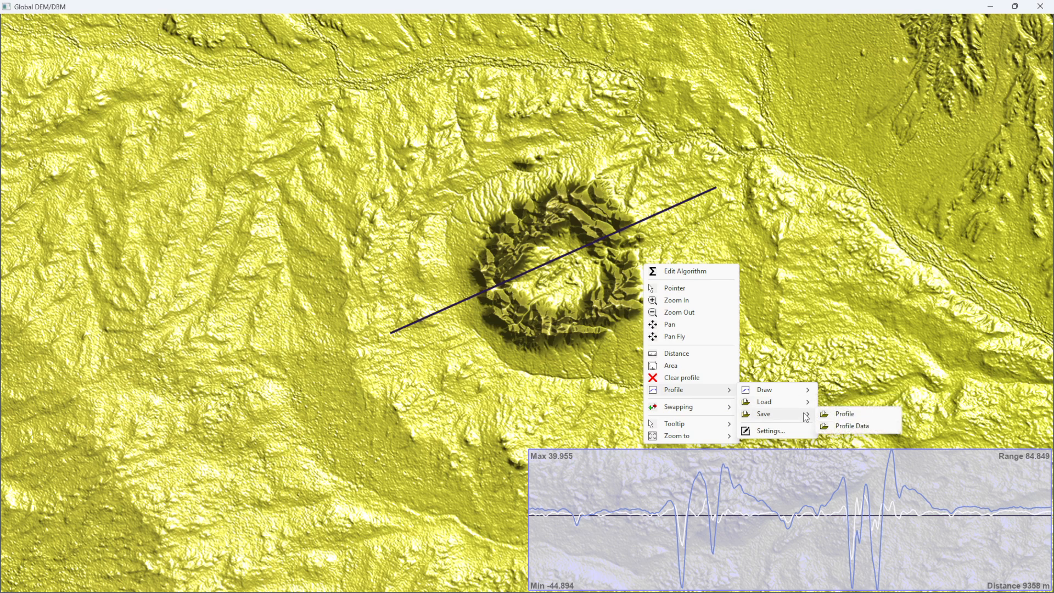
pyautogui.click(572, 285)
# - Clear the comparison profile from the map and switch the map tool back to Pointer
pyautogui.rightClick(571, 285)
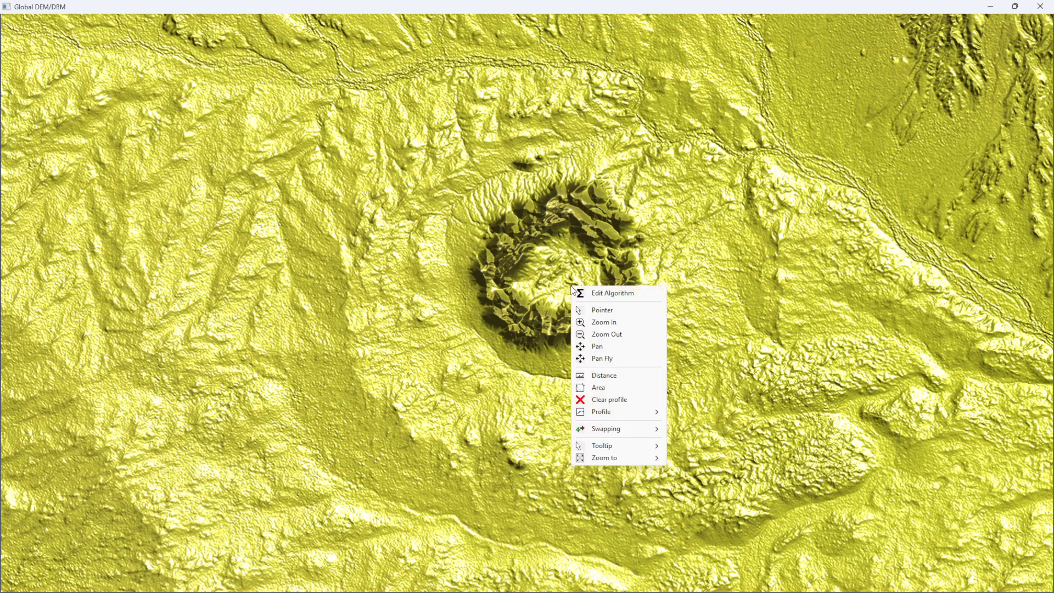
pyautogui.click(607, 402)
pyautogui.scroll(-4, 543, 286)
pyautogui.scroll(-4, 559, 300)
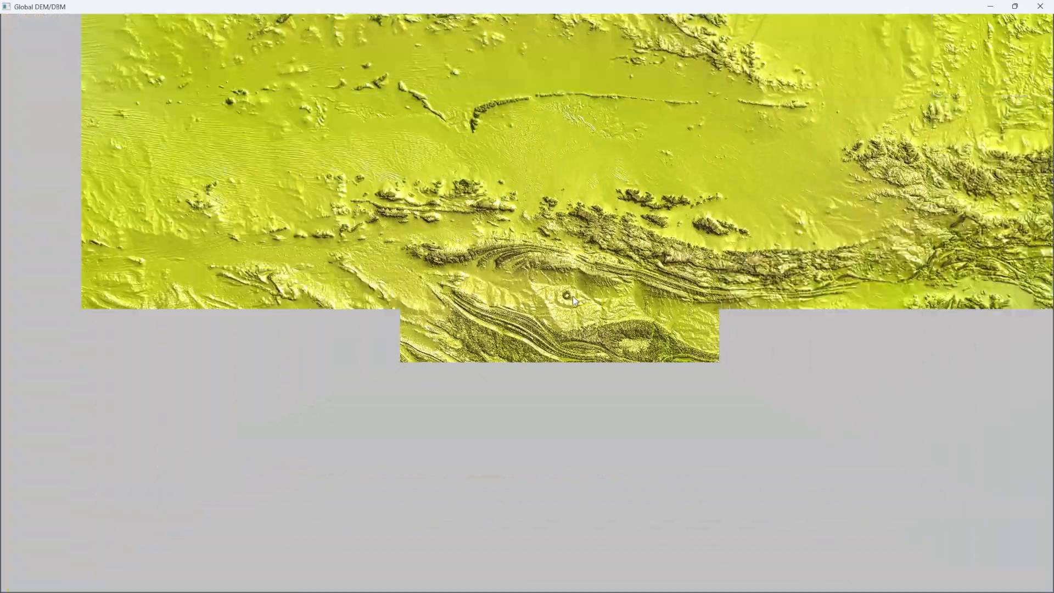
pyautogui.moveTo(604, 287); pyautogui.dragTo(418, 239)
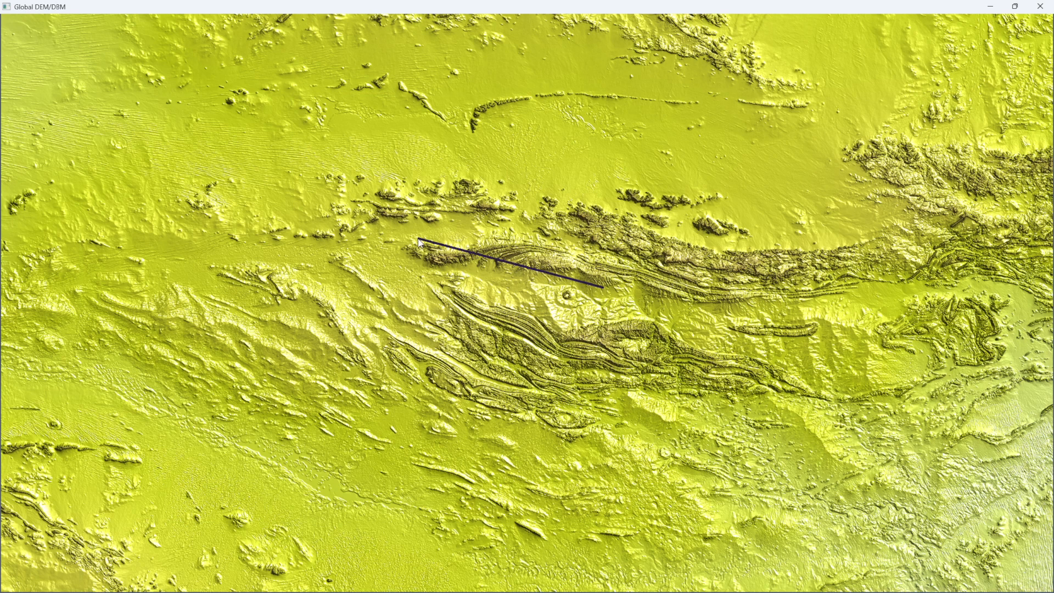
pyautogui.rightClick(601, 250)
pyautogui.click(664, 275)
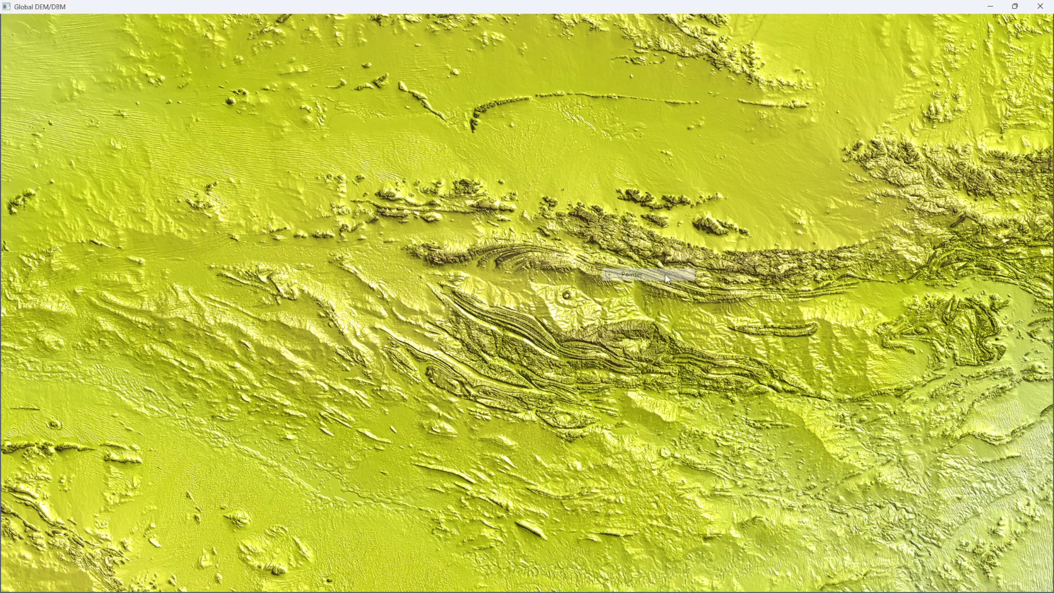
# - Draw a Single Profile polyline from east to west along the mountain range north of the crater, about 208 km long
pyautogui.scroll(3, 587, 213)
pyautogui.scroll(3, 617, 195)
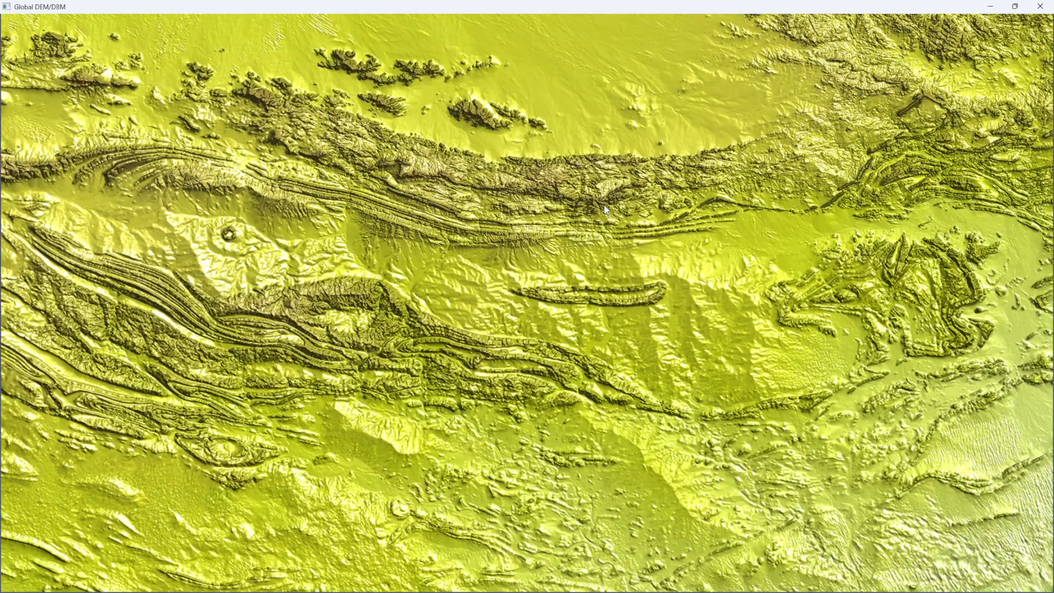
pyautogui.moveTo(604, 205); pyautogui.dragTo(719, 247)
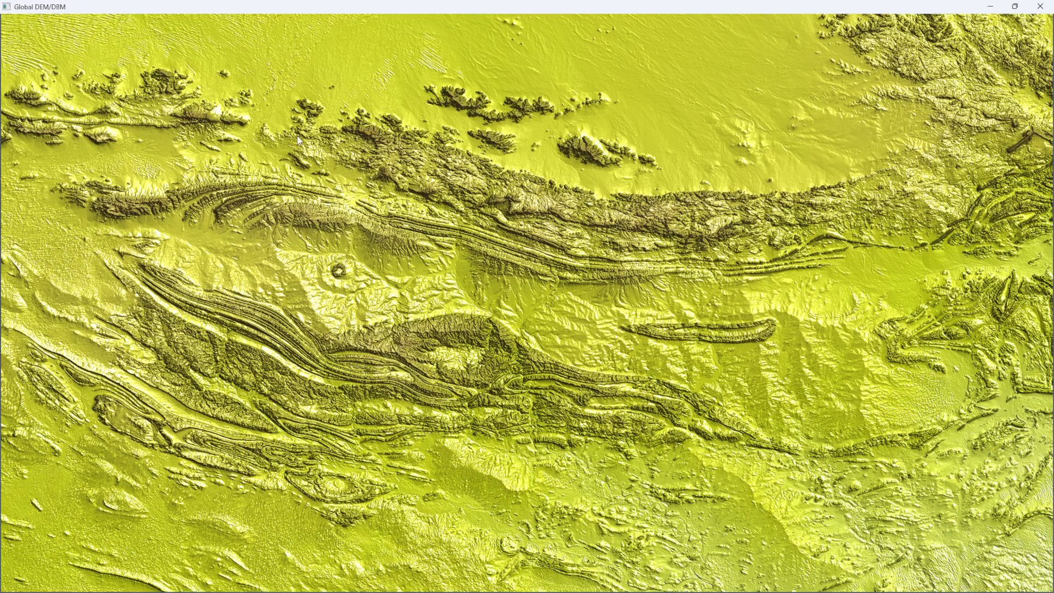
pyautogui.rightClick(901, 253)
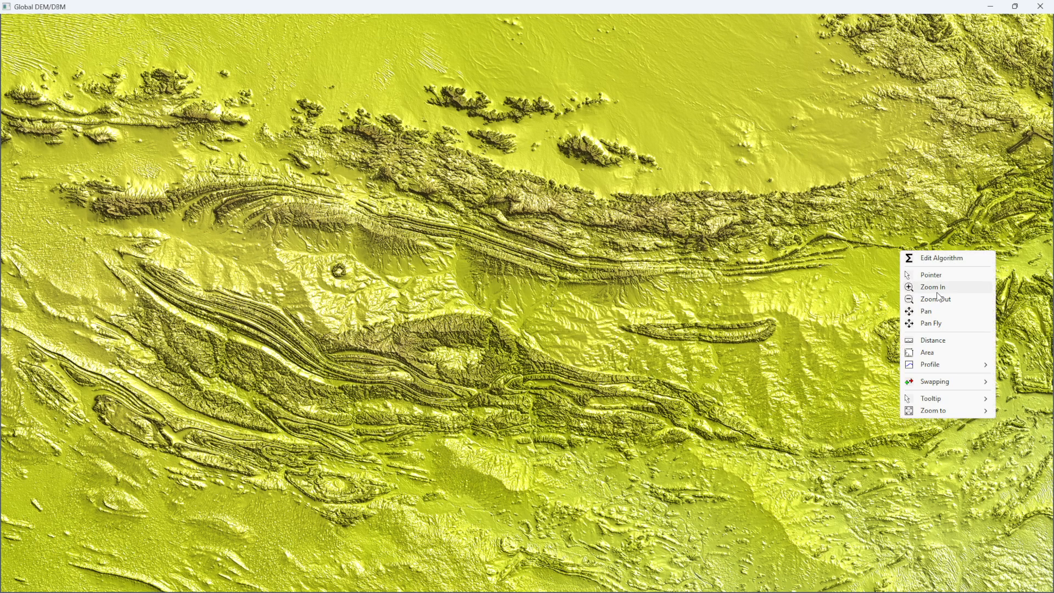
pyautogui.moveTo(951, 363)
pyautogui.moveTo(848, 364)
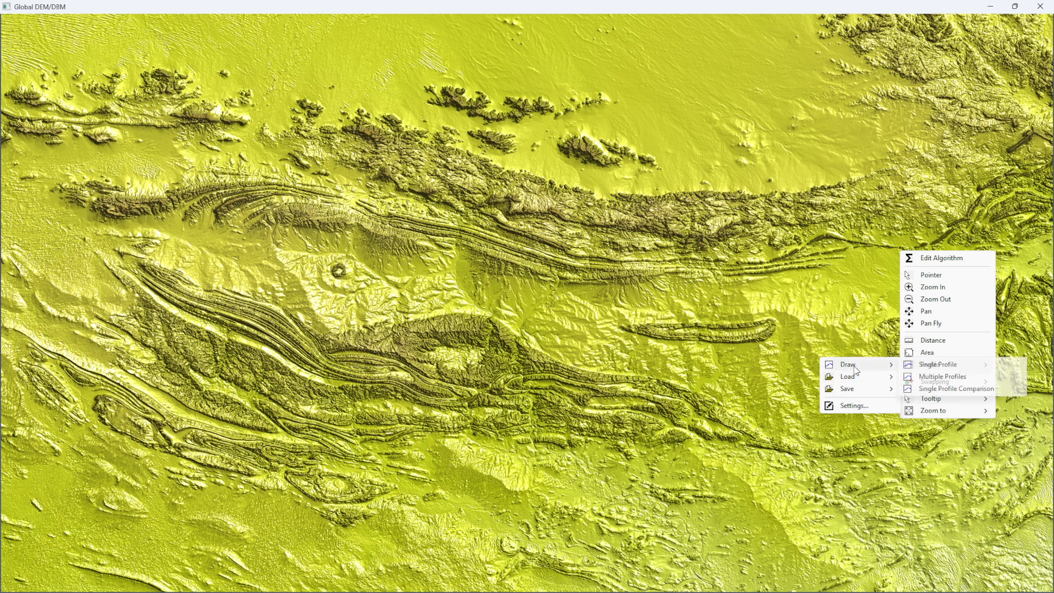
pyautogui.click(942, 364)
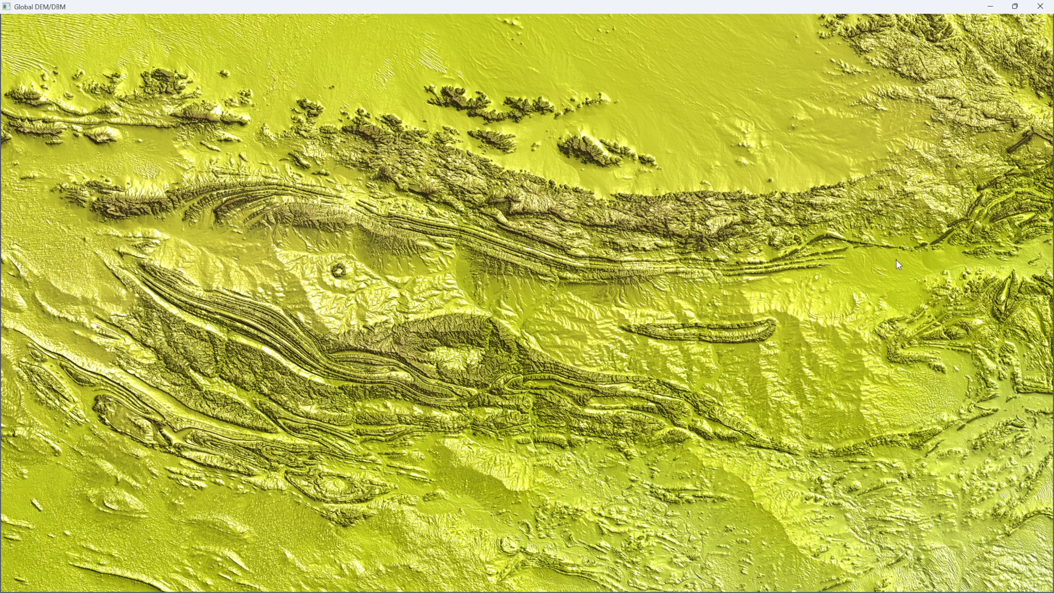
pyautogui.moveTo(870, 239); pyautogui.dragTo(841, 225)
pyautogui.moveTo(755, 229); pyautogui.dragTo(245, 139)
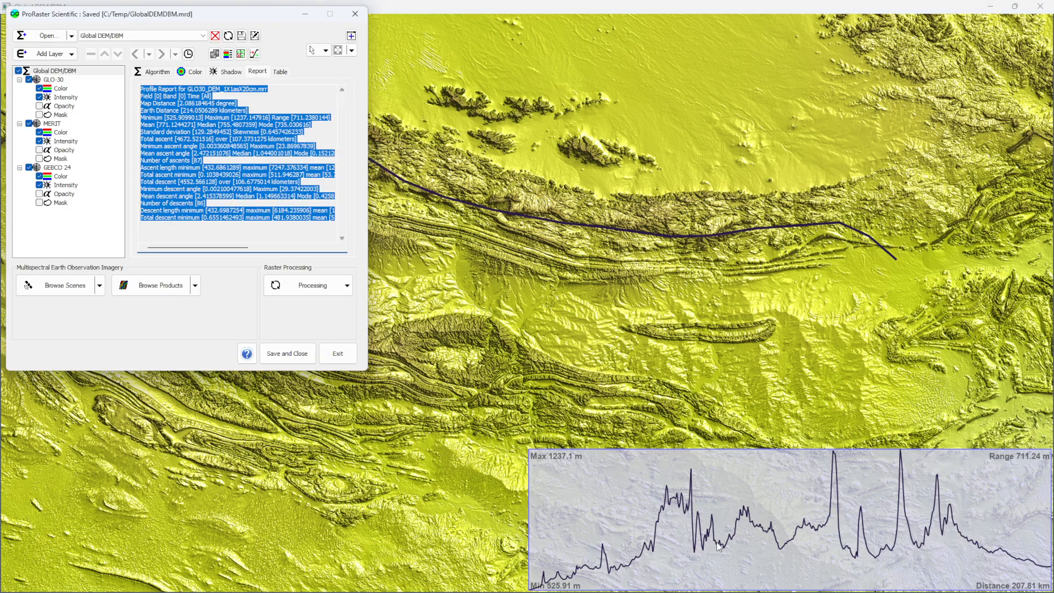
# - Save the profile line as the MapInfo Pro table LarapintaTrail.tab in C:\Temp, replacing the existing file
pyautogui.rightClick(614, 230)
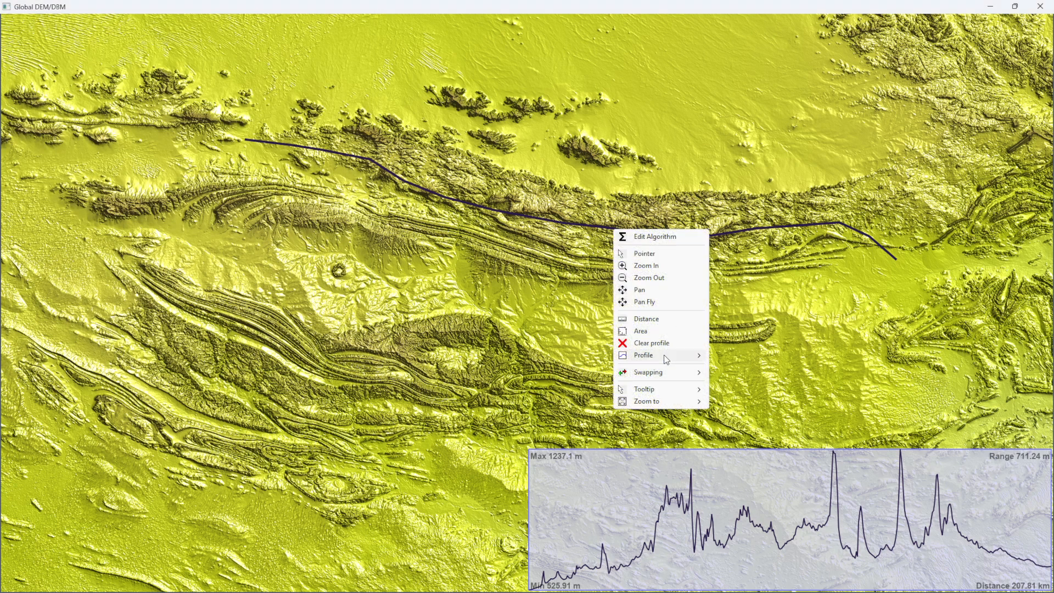
pyautogui.moveTo(664, 355)
pyautogui.moveTo(775, 379)
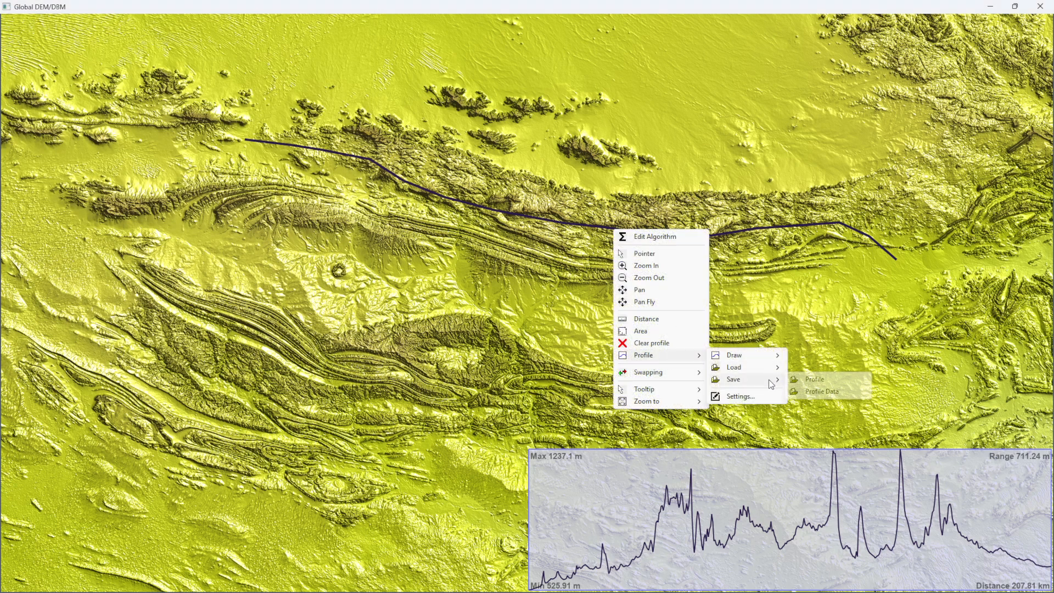
pyautogui.click(813, 388)
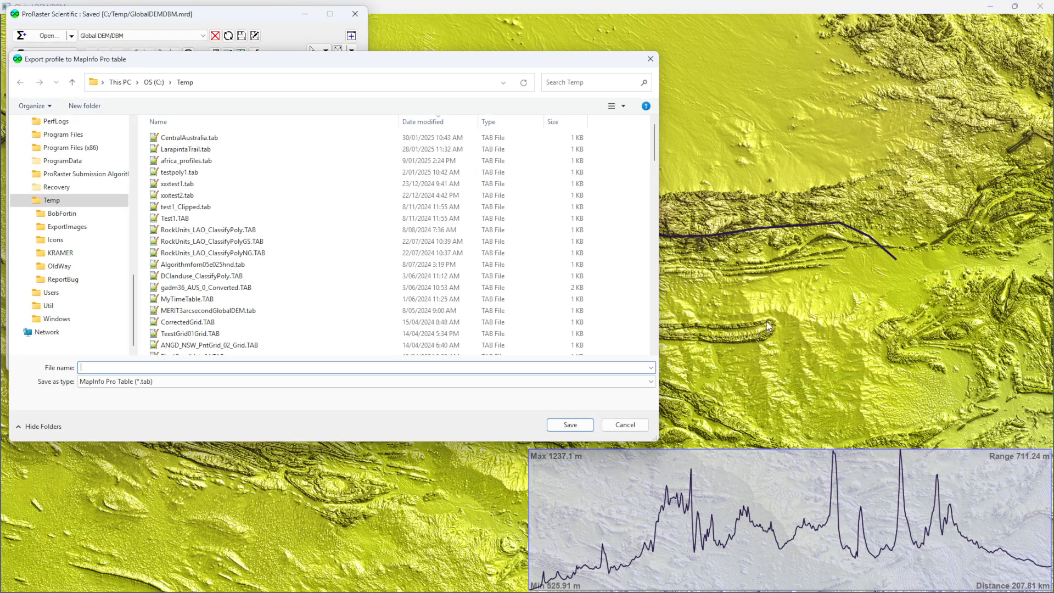
pyautogui.doubleClick(186, 149)
pyautogui.click(553, 302)
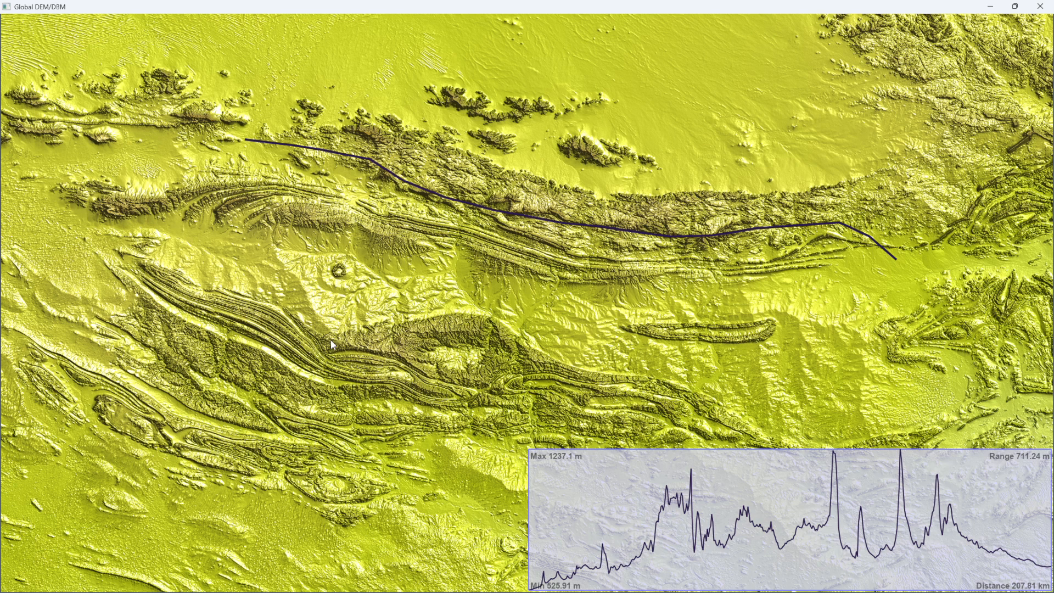
# - Export the profile data to the comma-delimited file LarapintaTrail.csv in C:\Temp, replacing the existing file
pyautogui.rightClick(526, 236)
pyautogui.moveTo(593, 361)
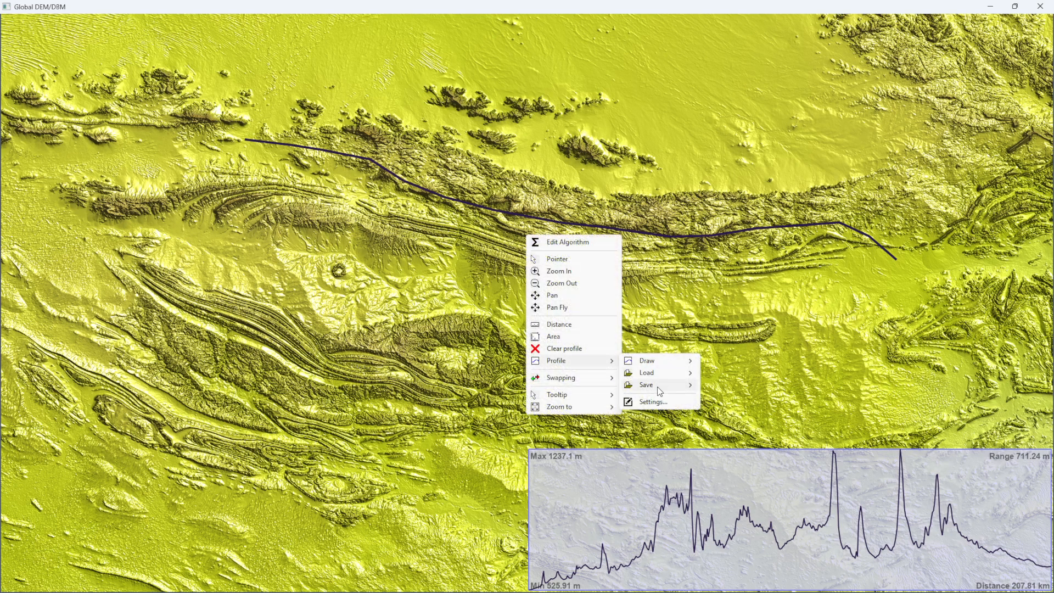
pyautogui.moveTo(659, 390)
pyautogui.click(739, 397)
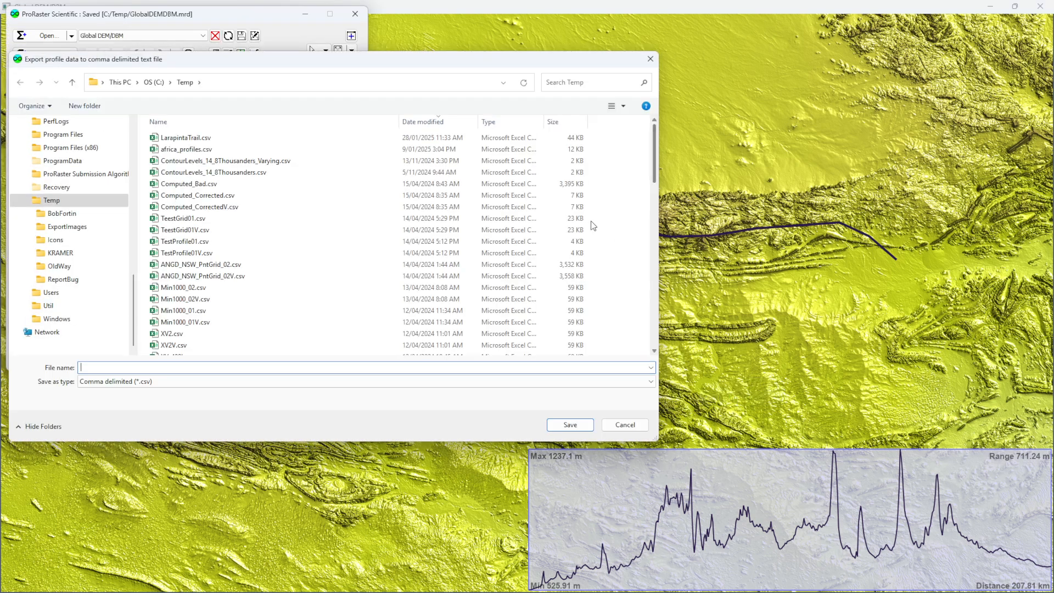
pyautogui.doubleClick(187, 138)
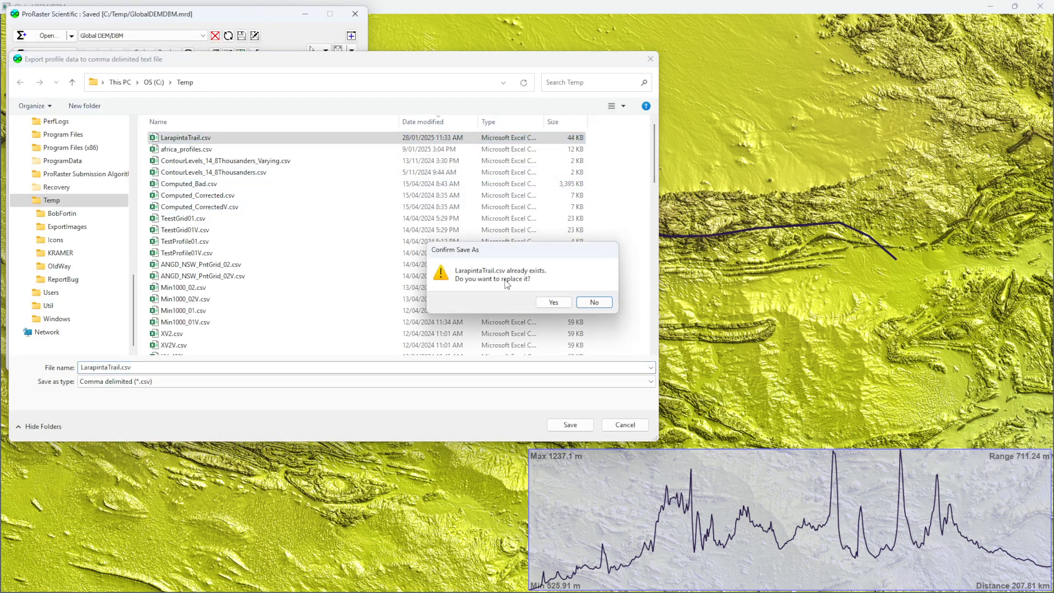
pyautogui.click(547, 302)
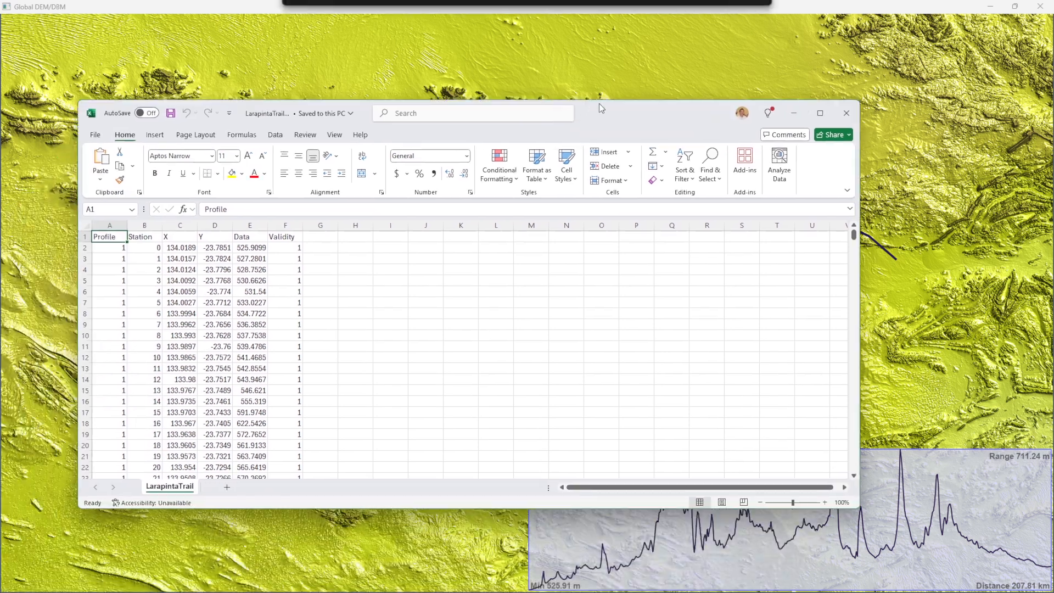
# - Switch to Excel and examine the X, Y, Data and Validity columns of the exported LarapintaTrail.csv
pyautogui.moveTo(599, 103); pyautogui.dragTo(663, 47)
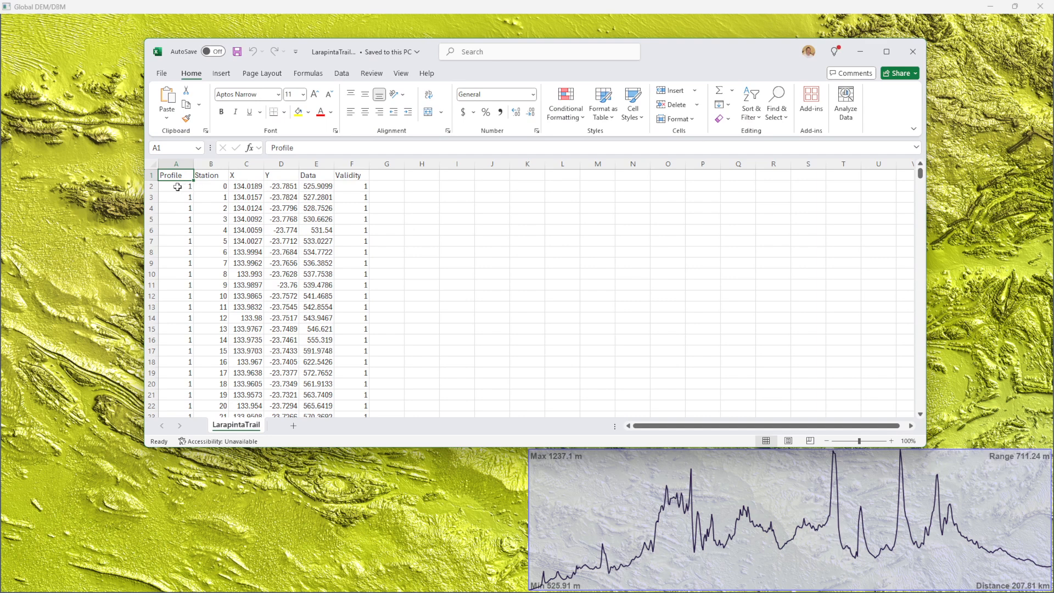
pyautogui.click(251, 175)
pyautogui.click(273, 174)
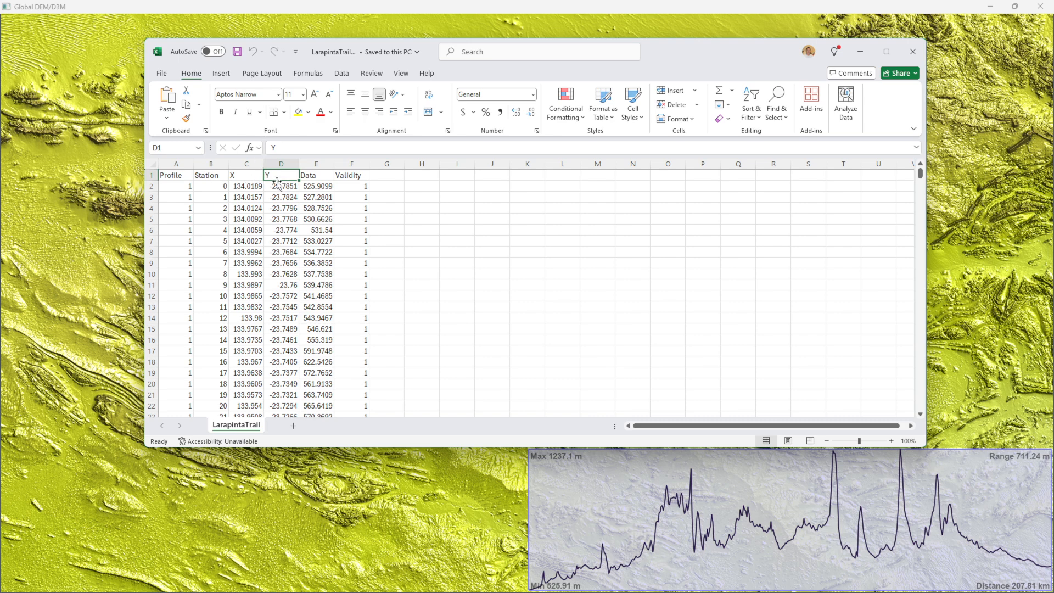
pyautogui.click(319, 173)
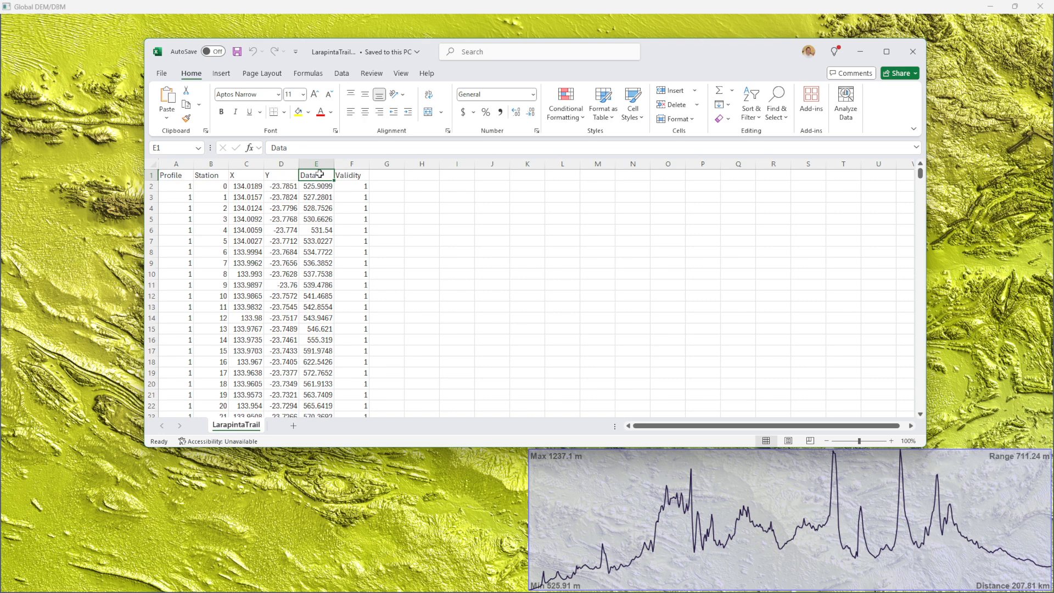
pyautogui.click(357, 174)
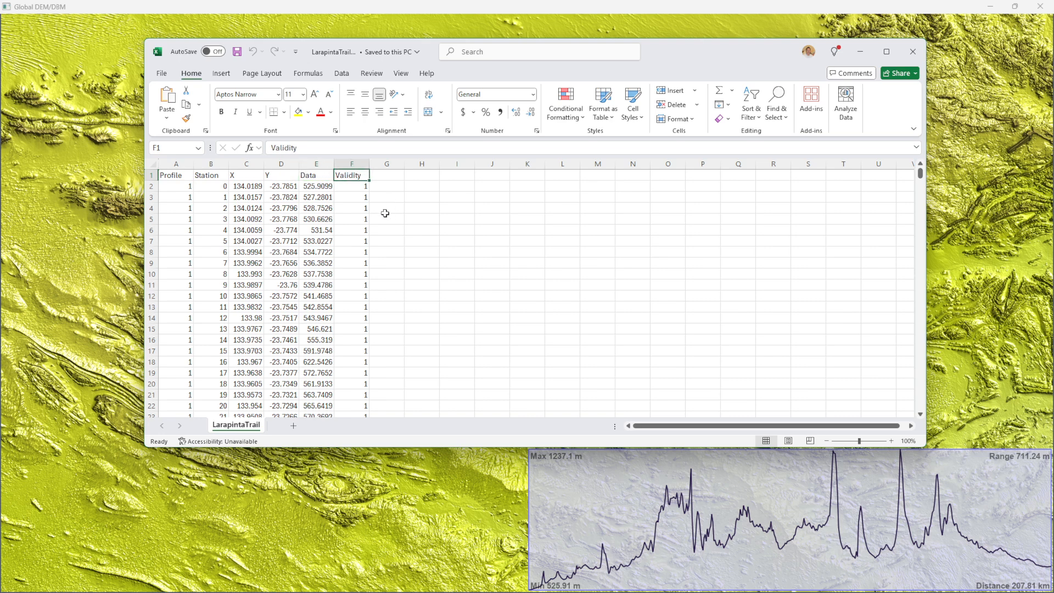
pyautogui.moveTo(703, 46); pyautogui.dragTo(0, 253)
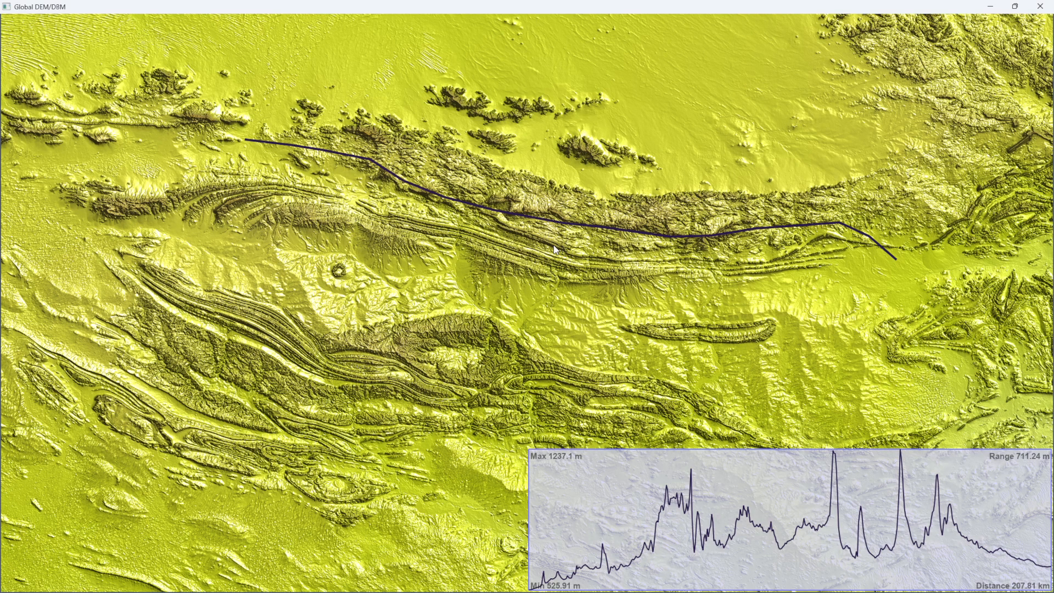
# - Switch back to ProRaster, clear the drawn profile and load LarapintaTrail.tab as a single profile
pyautogui.rightClick(533, 253)
pyautogui.moveTo(604, 381)
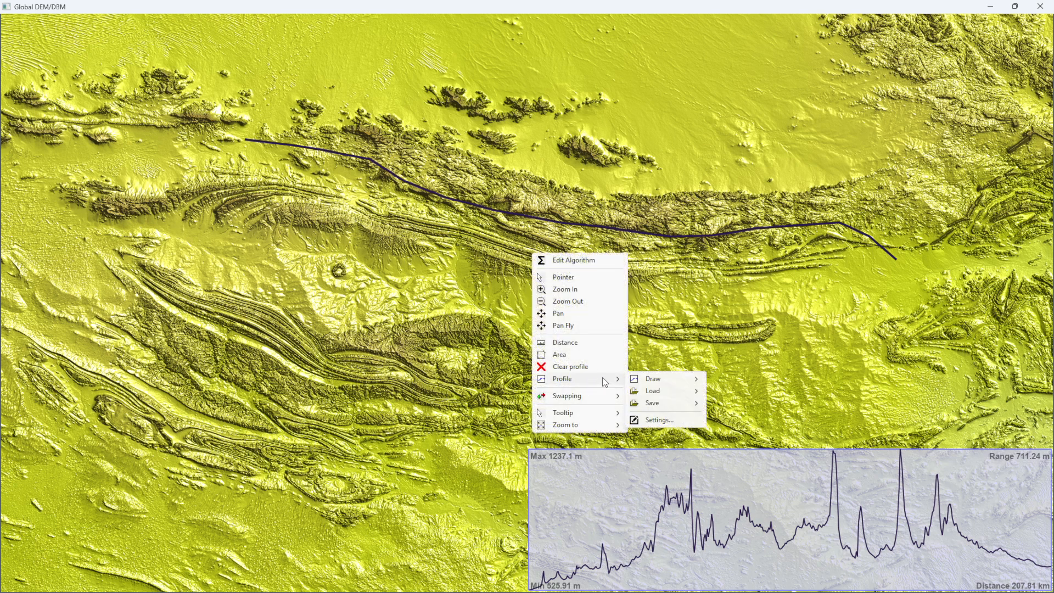
pyautogui.moveTo(670, 394)
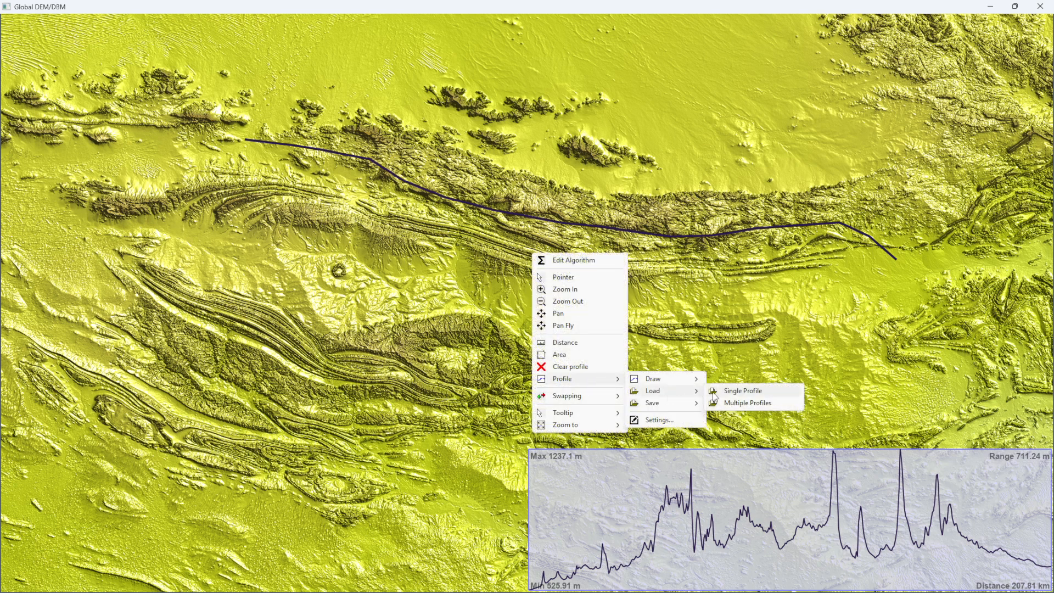
pyautogui.click(569, 374)
pyautogui.rightClick(553, 322)
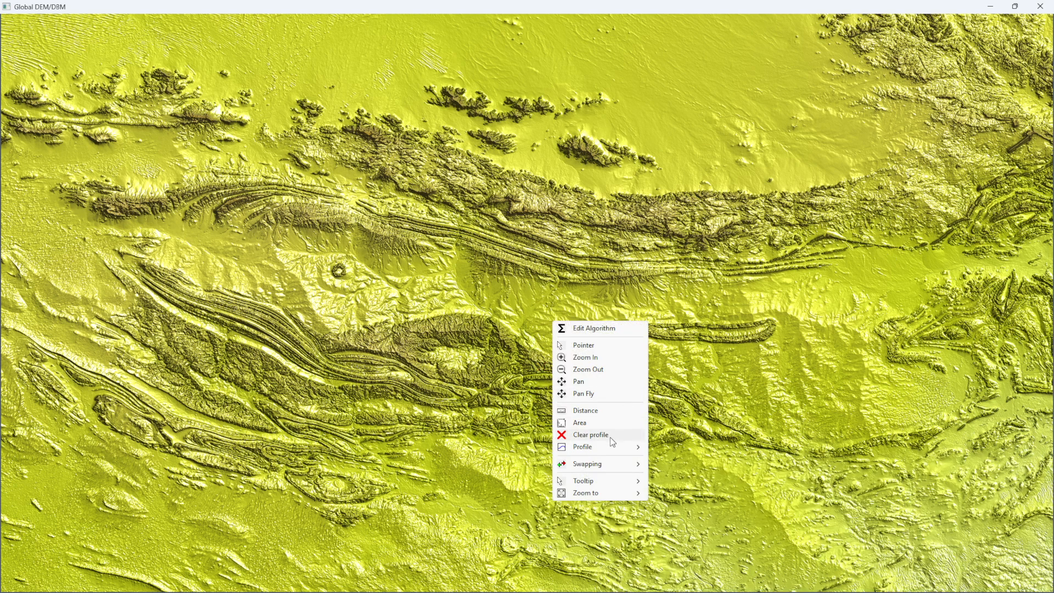
pyautogui.moveTo(610, 447)
pyautogui.moveTo(690, 458)
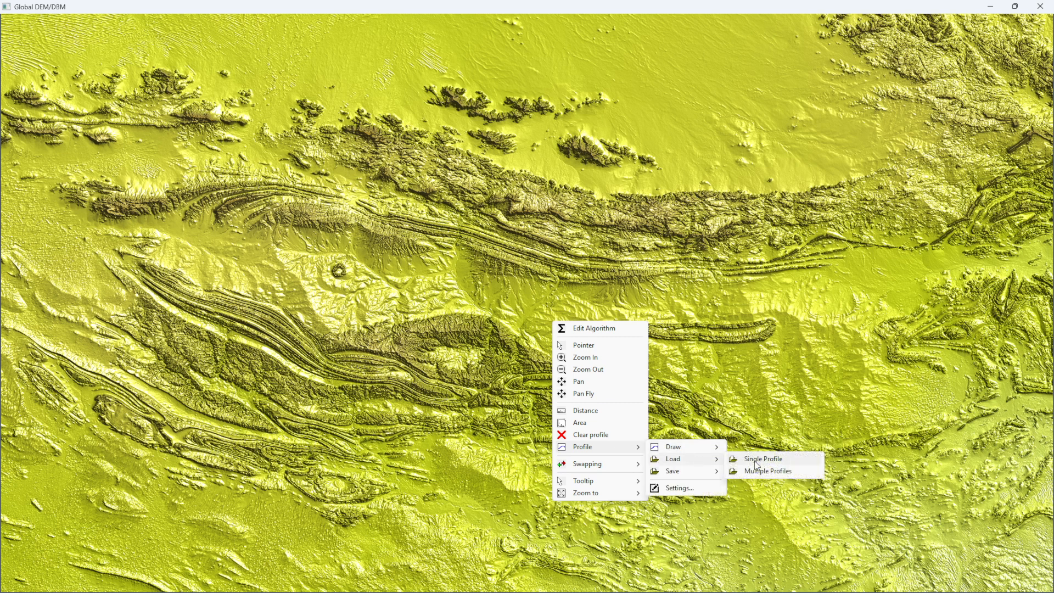
pyautogui.click(756, 460)
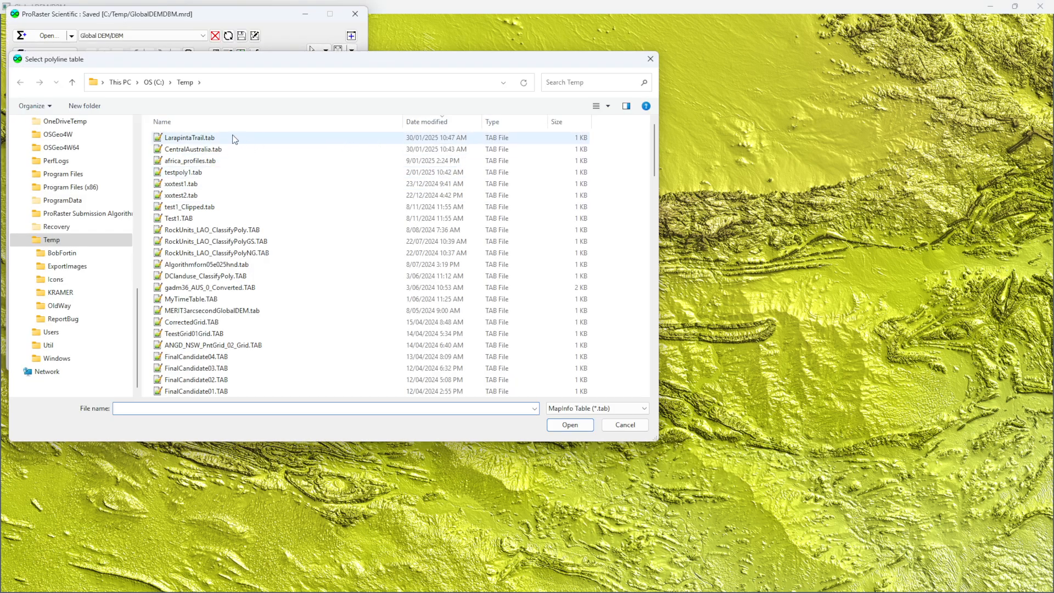
pyautogui.doubleClick(234, 139)
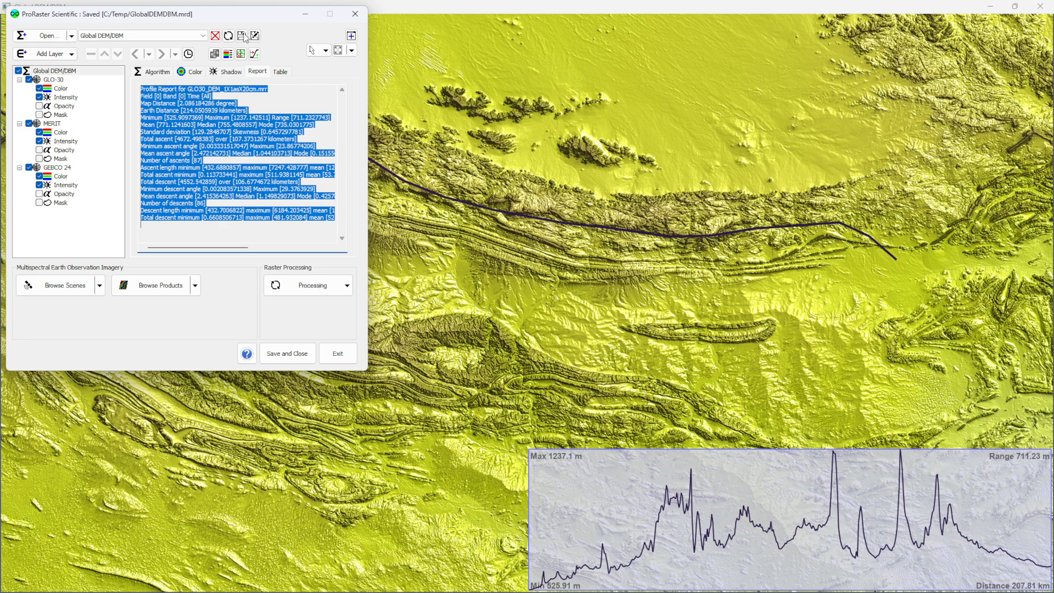
# - Reposition the ProRaster Scientific window and bring it back over the map with Edit Algorithm
pyautogui.moveTo(216, 11); pyautogui.dragTo(219, 23)
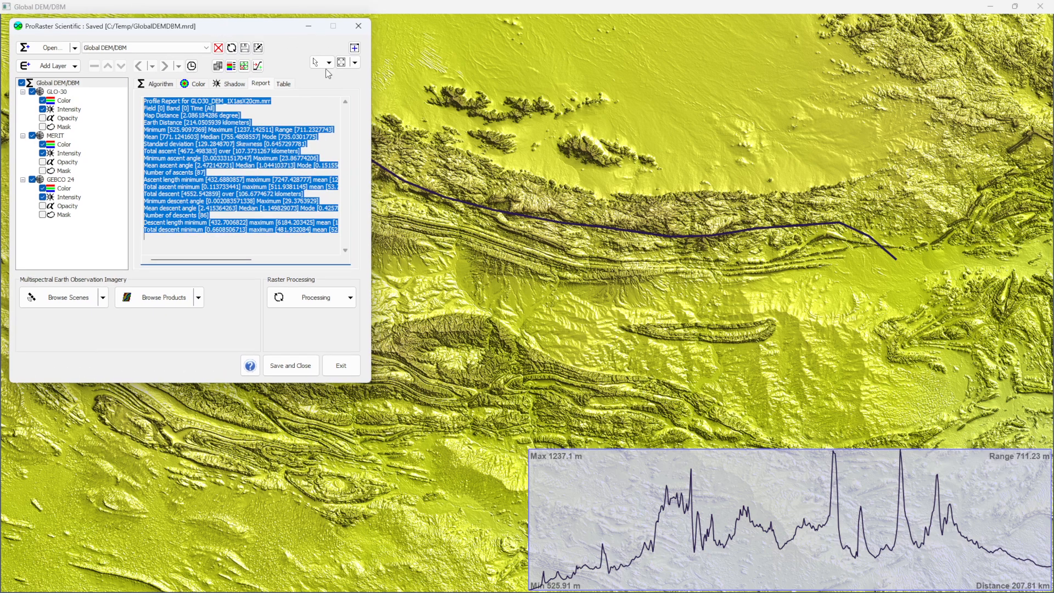
pyautogui.rightClick(592, 265)
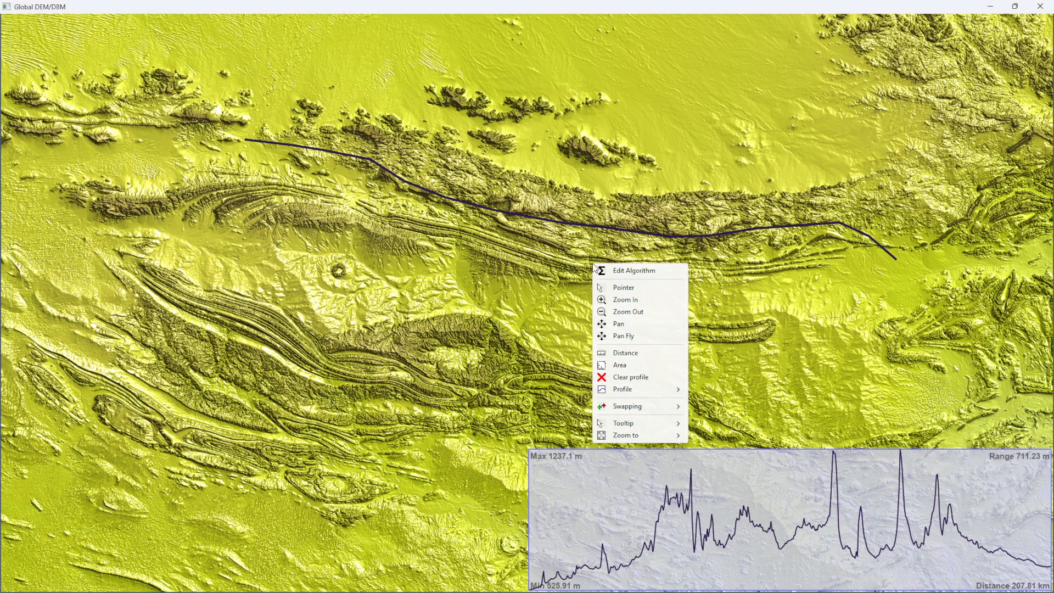
pyautogui.click(634, 270)
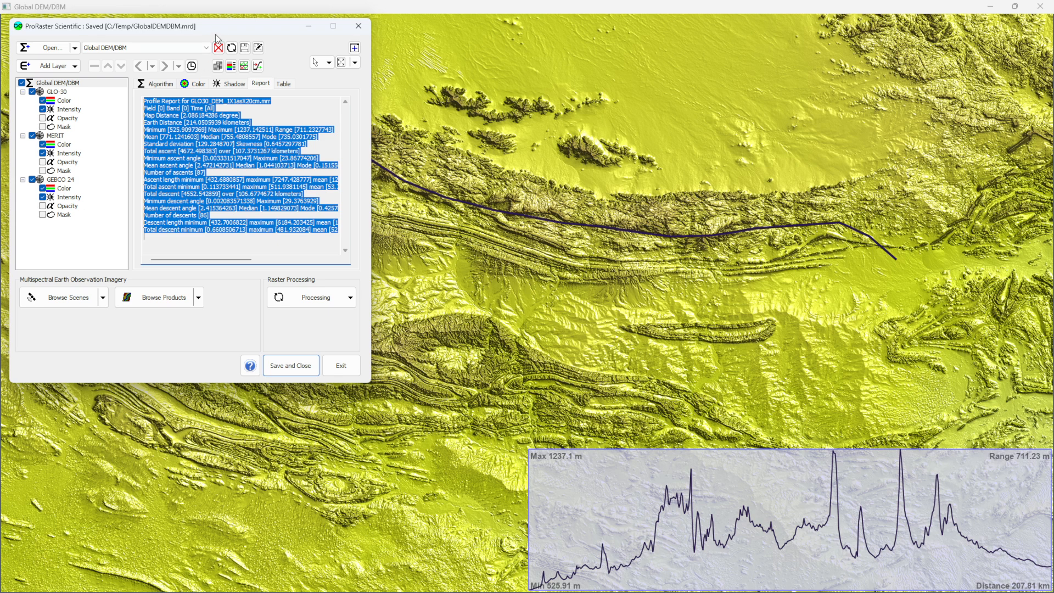